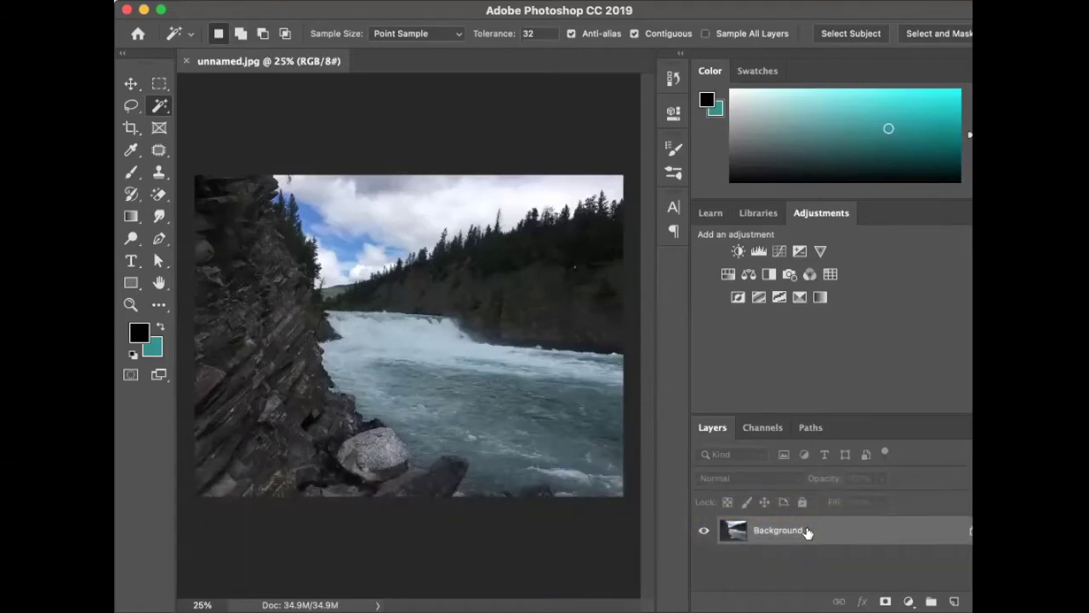
# Step: Duplicate the river photo to Layer 1 and add a Curves layer with a raised midpoint
pyautogui.hotkey('ctrl', 'j')
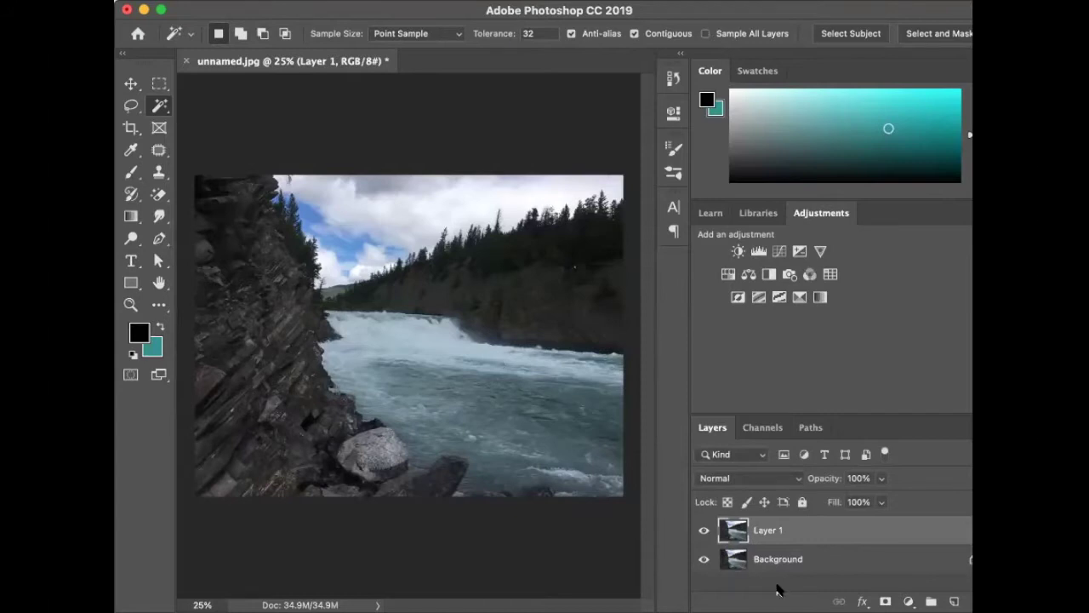
pyautogui.click(908, 601)
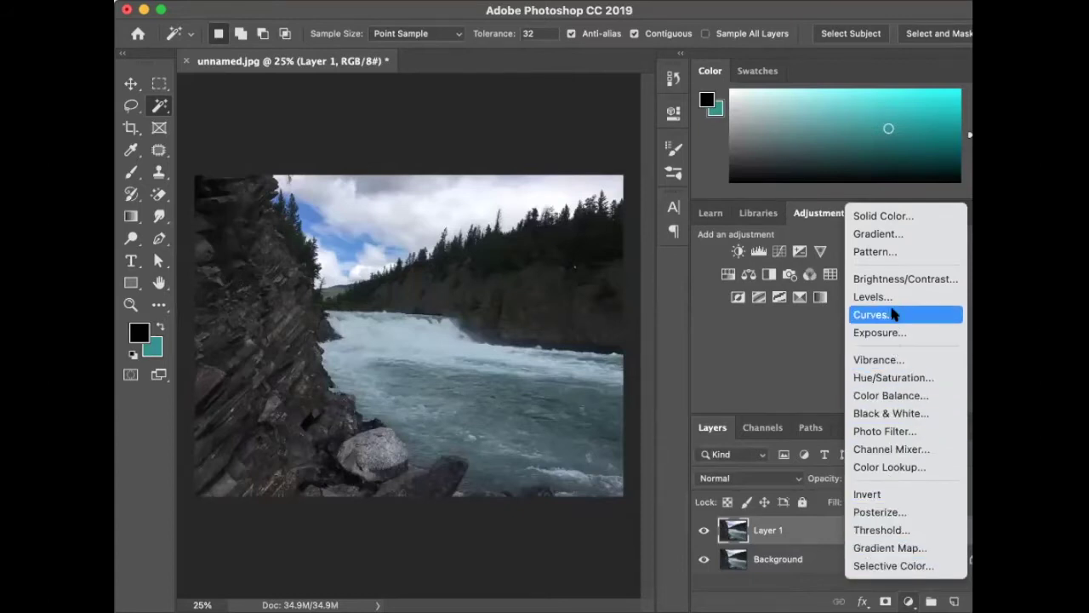
pyautogui.press('Escape')
pyautogui.click(779, 251)
pyautogui.moveTo(544, 286); pyautogui.dragTo(532, 281)
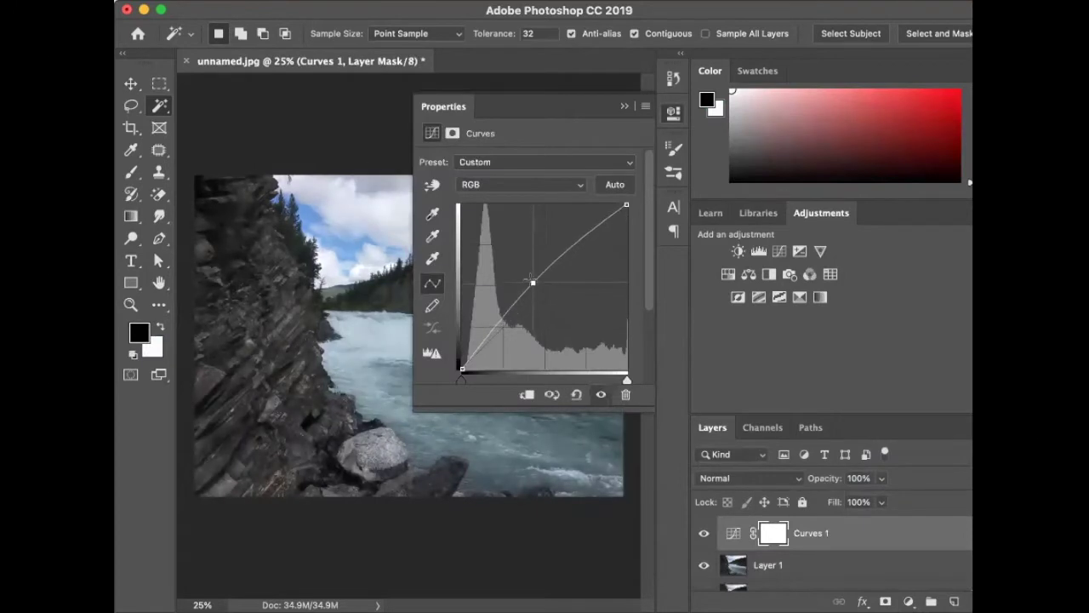
# Step: Add a Hue/Saturation layer with Blues at -79 and Greens at +37, grouped into Group 1
pyautogui.click(625, 106)
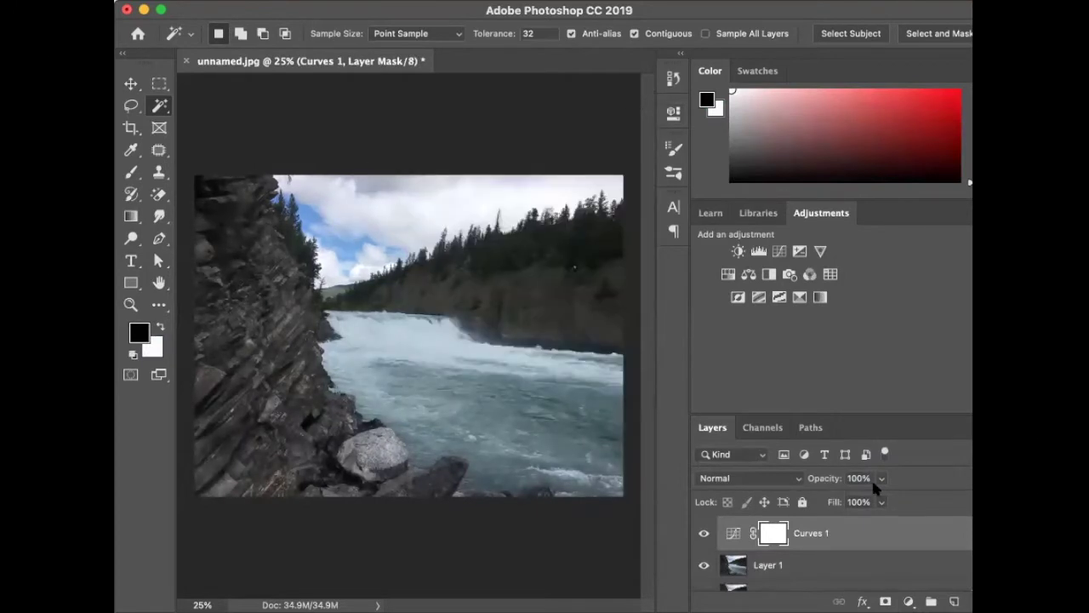
pyautogui.click(907, 600)
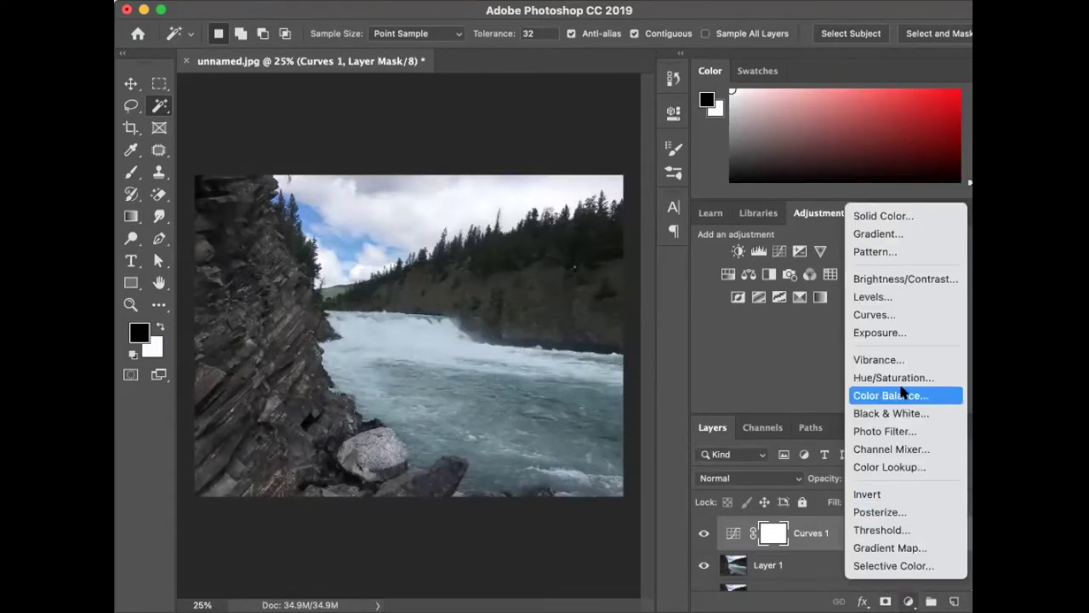
pyautogui.click(901, 379)
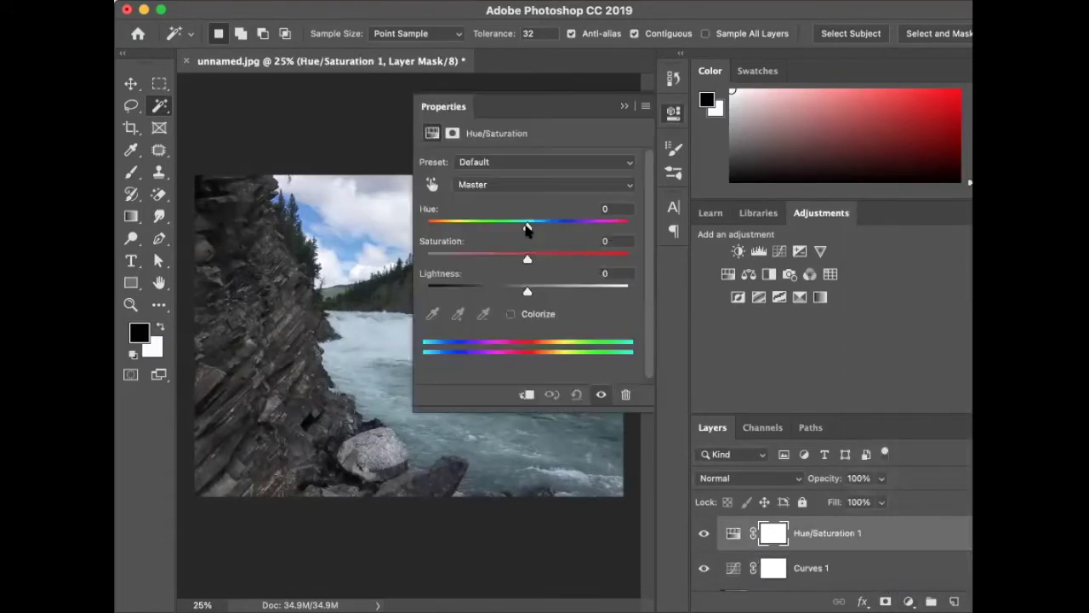
pyautogui.moveTo(527, 256); pyautogui.dragTo(531, 257)
pyautogui.hotkey('alt', '7')
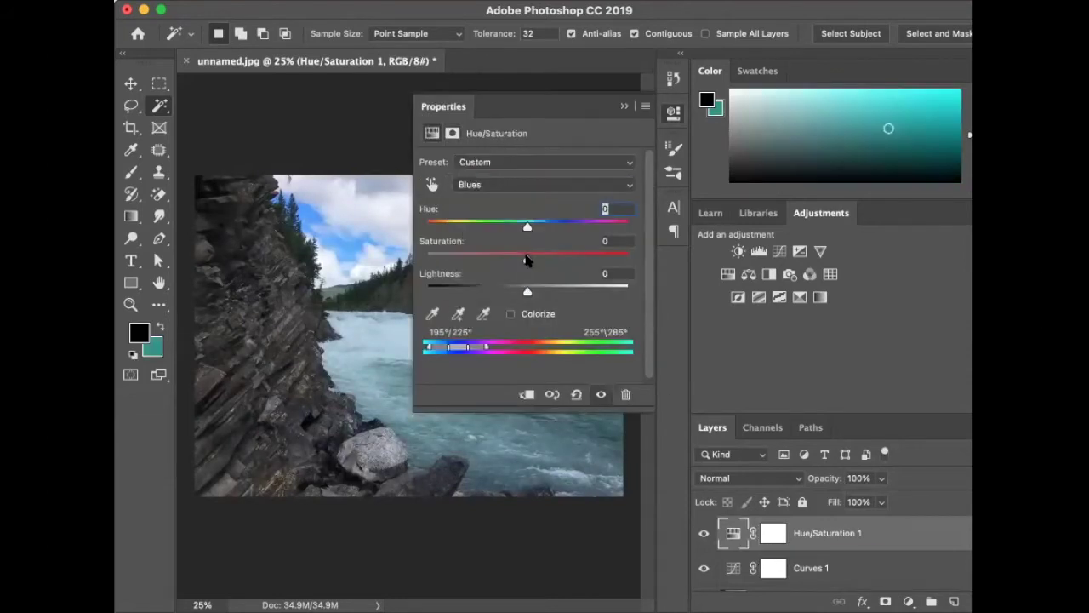
pyautogui.moveTo(525, 257); pyautogui.dragTo(474, 259)
pyautogui.moveTo(448, 259); pyautogui.dragTo(469, 259)
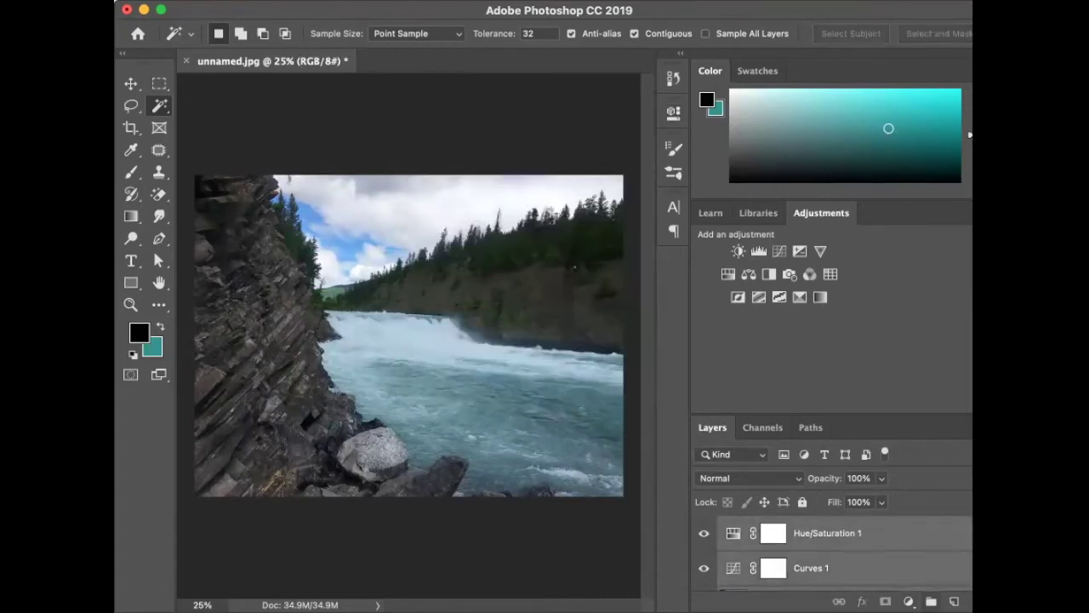
pyautogui.hotkey('ctrl', 'g')
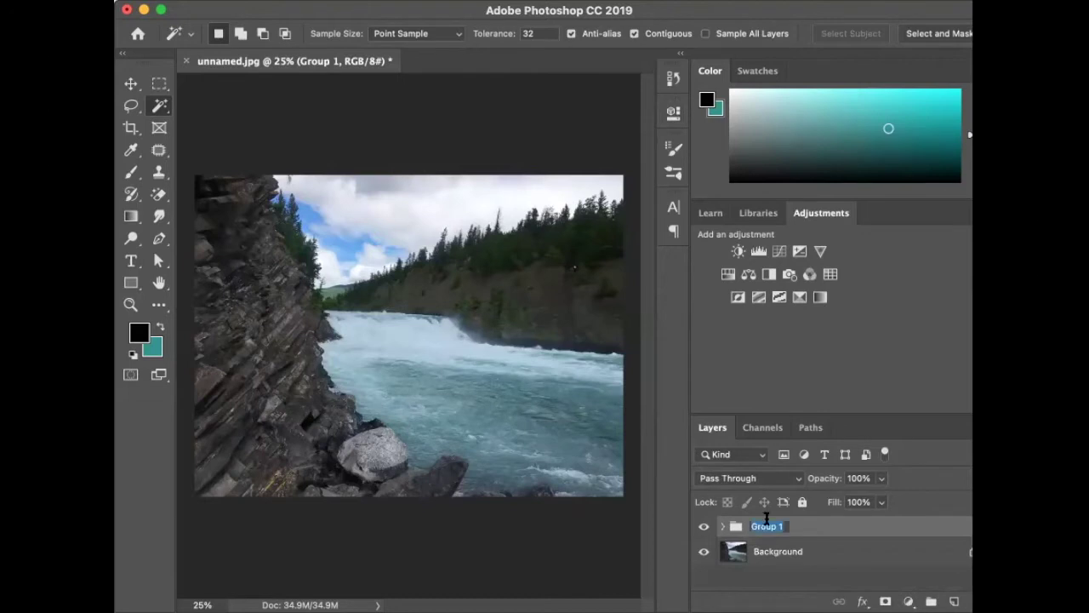
# Step: Rename Group 1 to 白天
pyautogui.write('baitian')
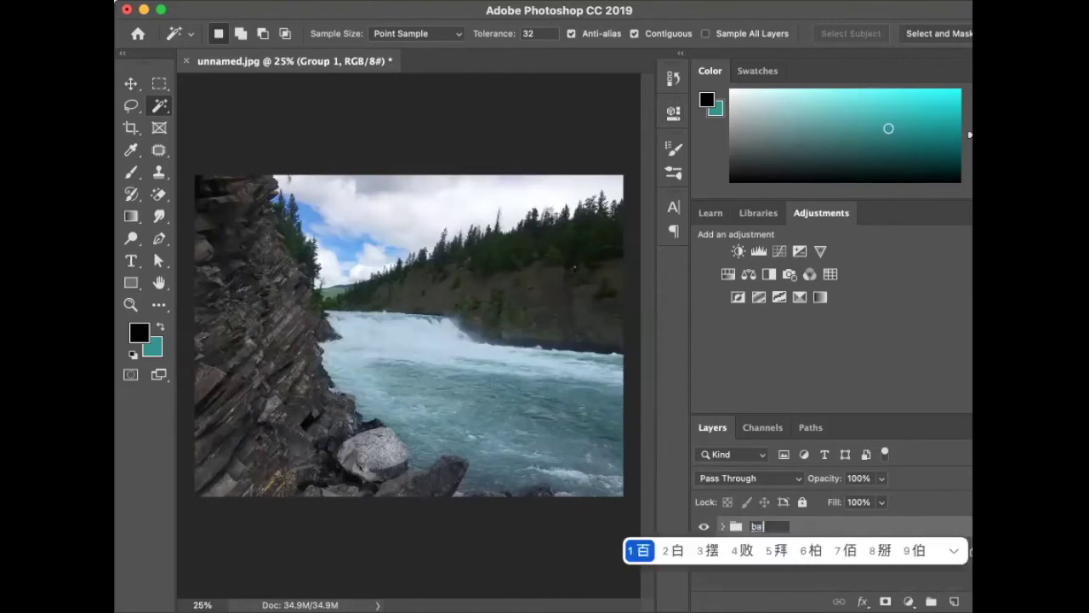
pyautogui.press('space')
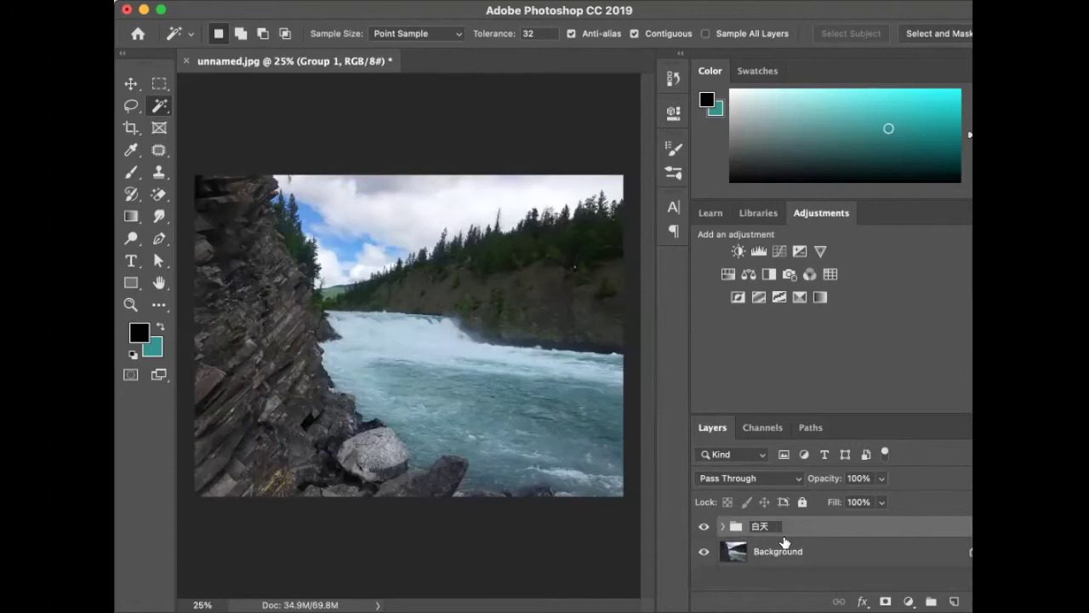
pyautogui.press('Return')
# Step: Duplicate the Background layer into a Background copy
pyautogui.click(789, 553)
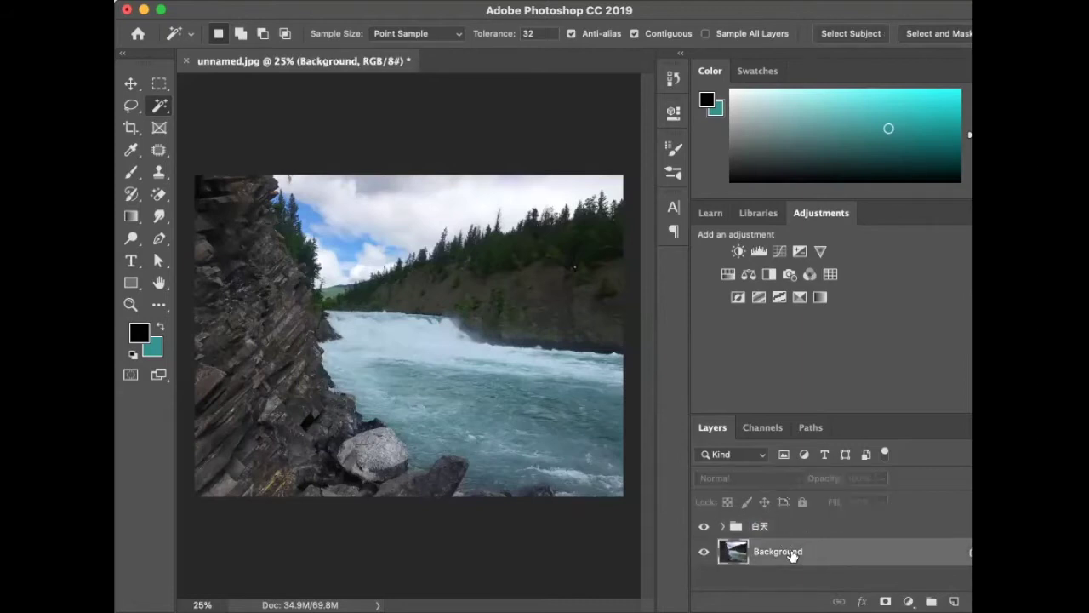
pyautogui.hotkey('ctrl', 'j')
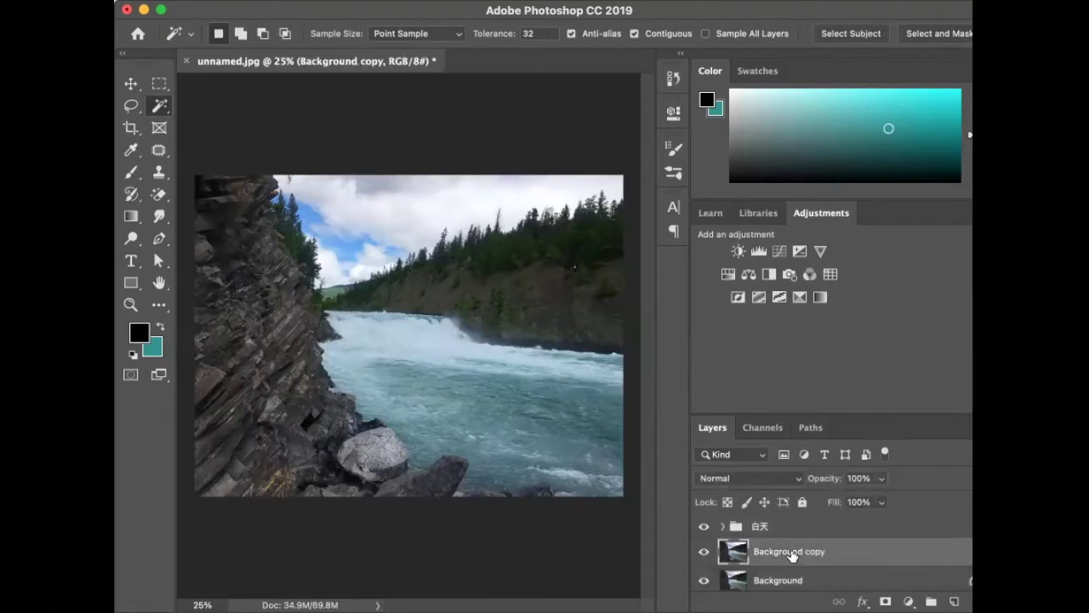
pyautogui.click(908, 600)
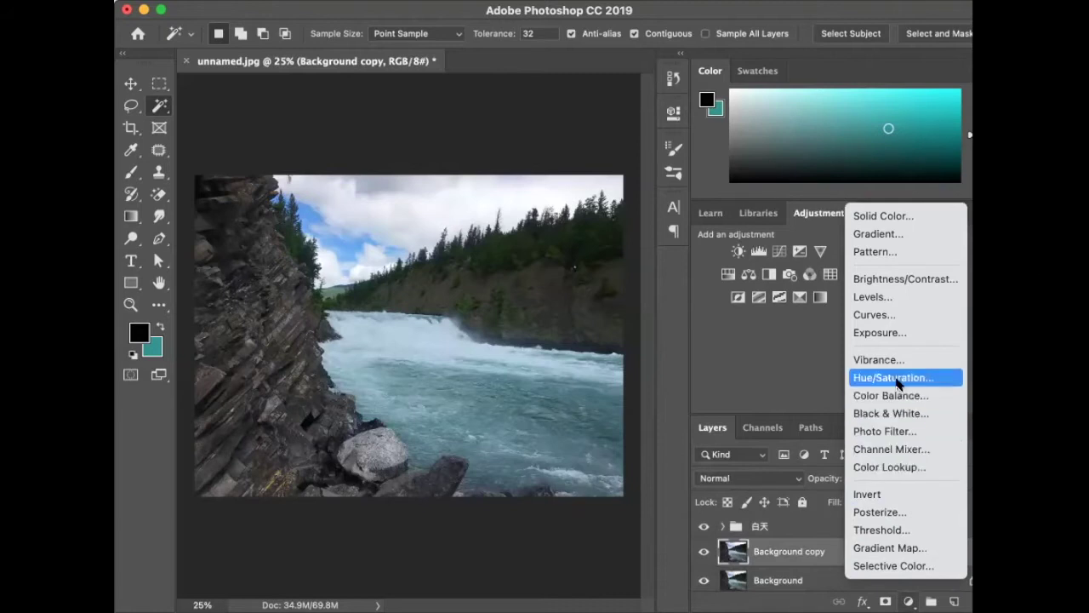
# Step: Add a Hue/Saturation 2 layer lowering Blues lightness, and hide the 白天 group
pyautogui.click(895, 378)
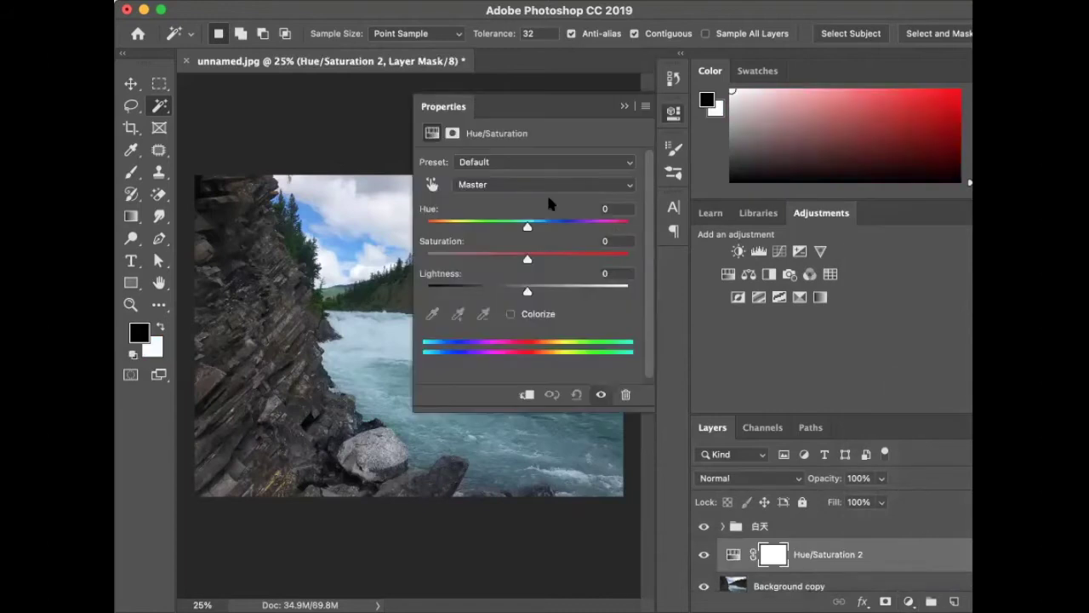
pyautogui.click(531, 185)
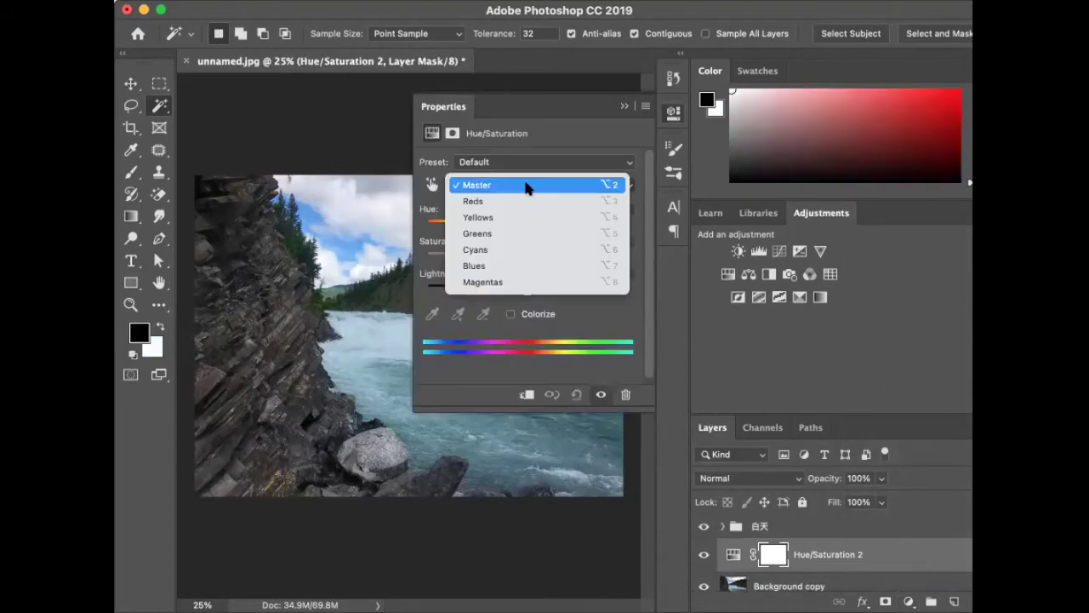
pyautogui.click(515, 264)
pyautogui.moveTo(527, 291)
pyautogui.mouseDown()
pyautogui.moveTo(439, 292)
pyautogui.moveTo(473, 292)
pyautogui.mouseUp()
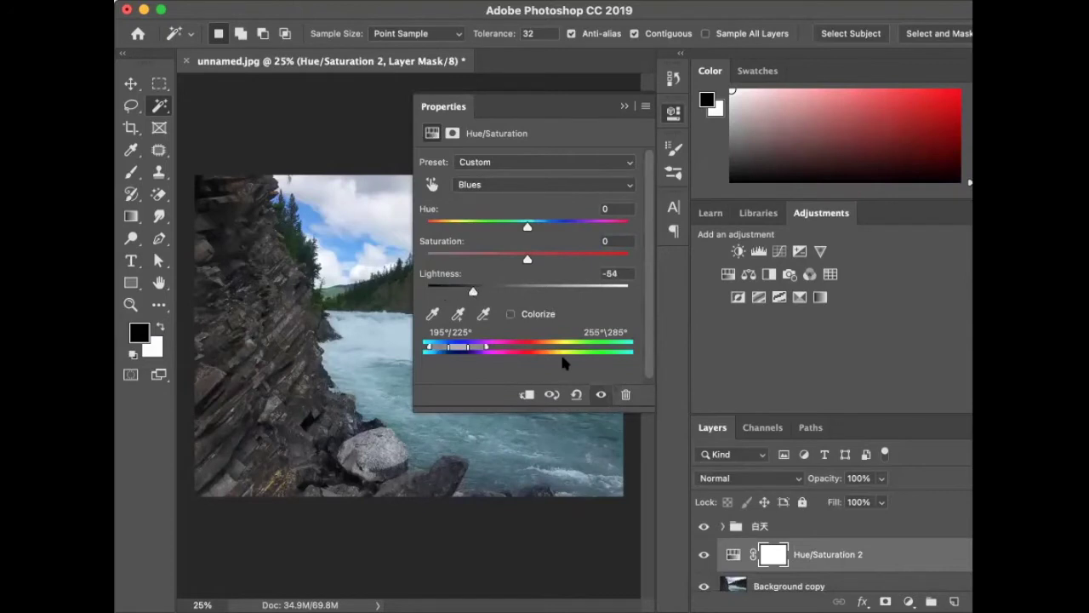
pyautogui.click(702, 527)
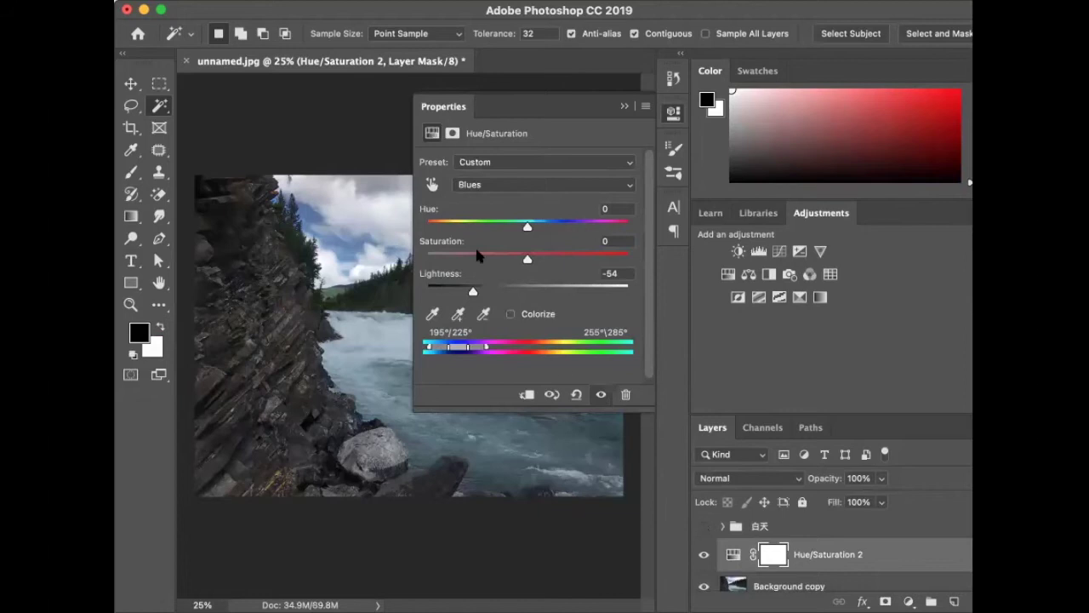
pyautogui.moveTo(468, 291)
pyautogui.mouseDown()
pyautogui.moveTo(500, 293)
pyautogui.moveTo(443, 289)
pyautogui.moveTo(467, 293)
pyautogui.mouseUp()
pyautogui.click(908, 600)
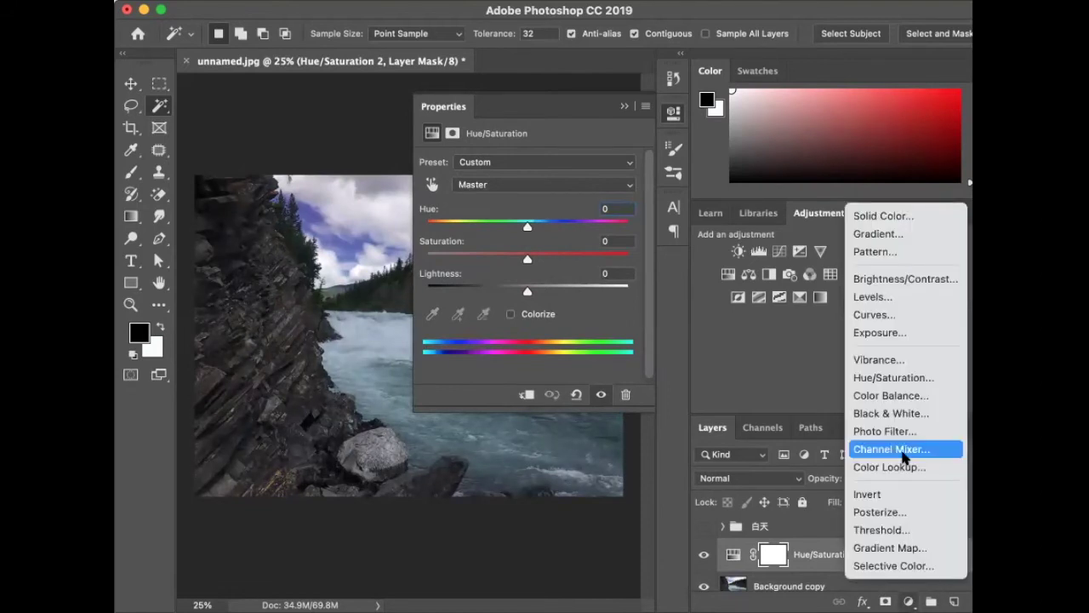
# Step: Add a Color Lookup 1 layer using NightFromDay.CUBE for a dark blue night look
pyautogui.click(893, 466)
pyautogui.click(562, 163)
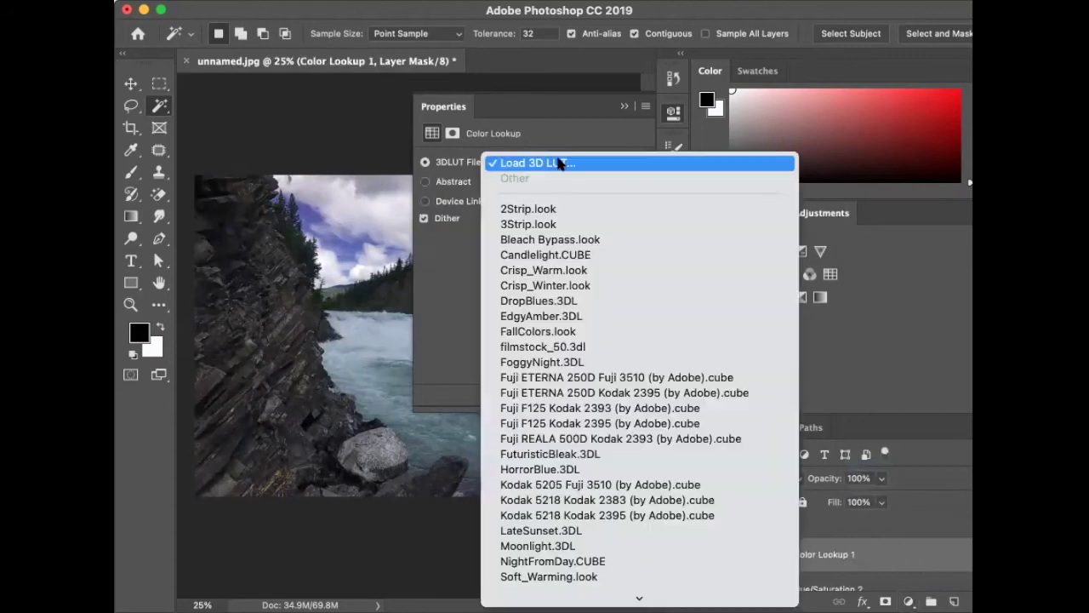
pyautogui.click(610, 560)
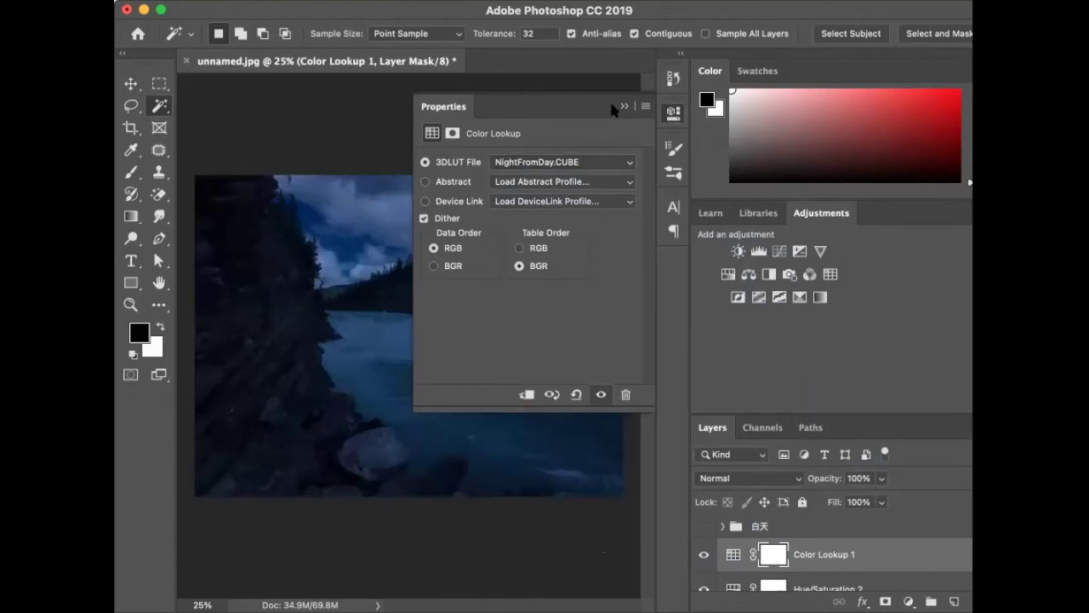
pyautogui.click(623, 107)
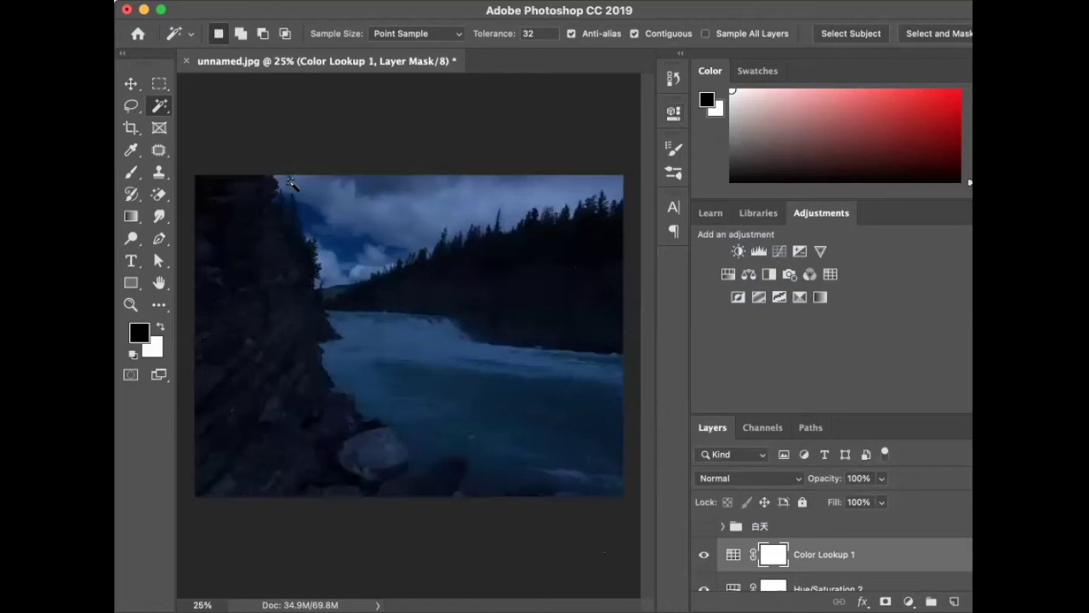
# Step: Magic Wand-select the sky down to the treeline, adding the cloud gap near the cliff
pyautogui.click(600, 201)
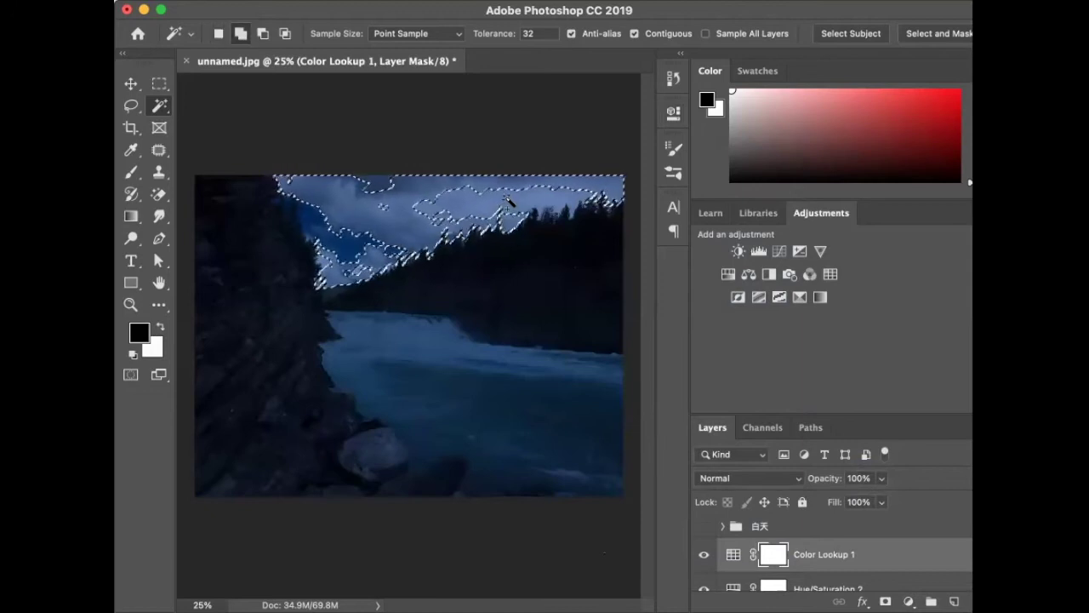
pyautogui.press('shift')
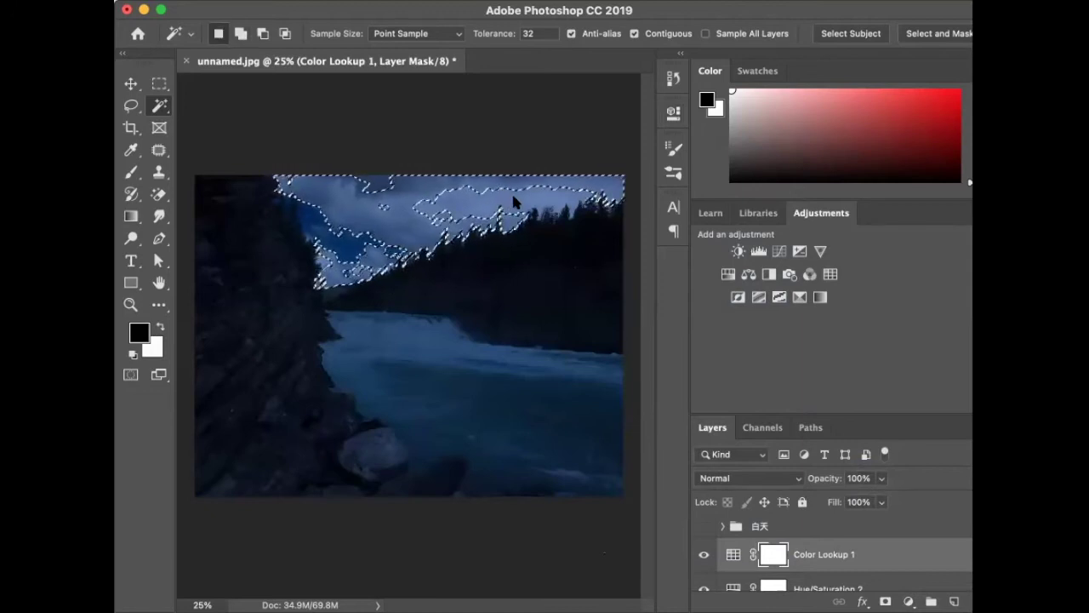
pyautogui.click(534, 207)
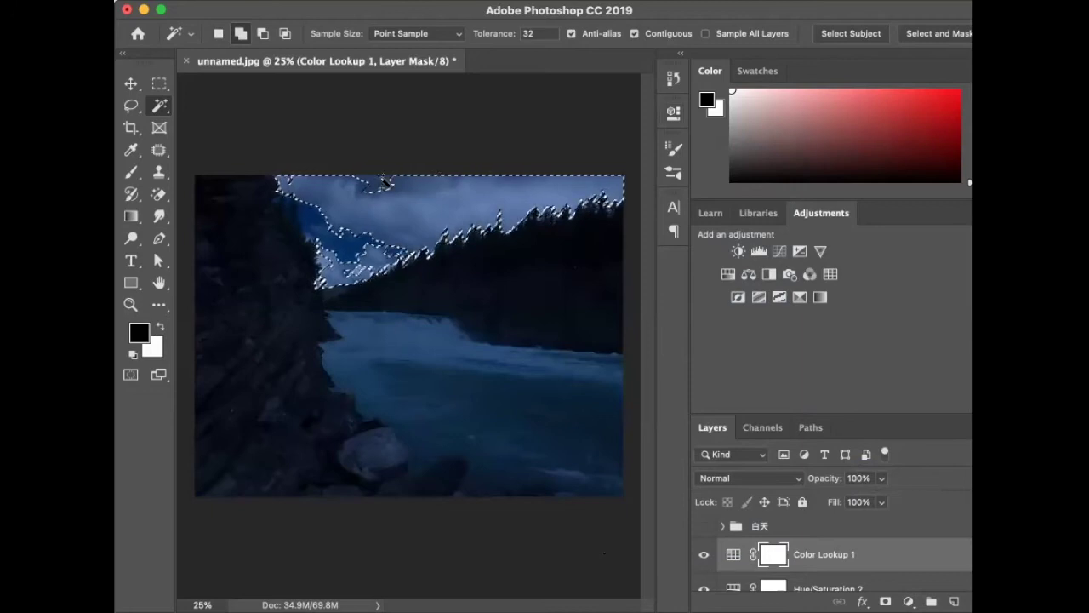
pyautogui.press('shift')
pyautogui.keyDown('shift'); pyautogui.click(312, 225); pyautogui.keyUp('shift')
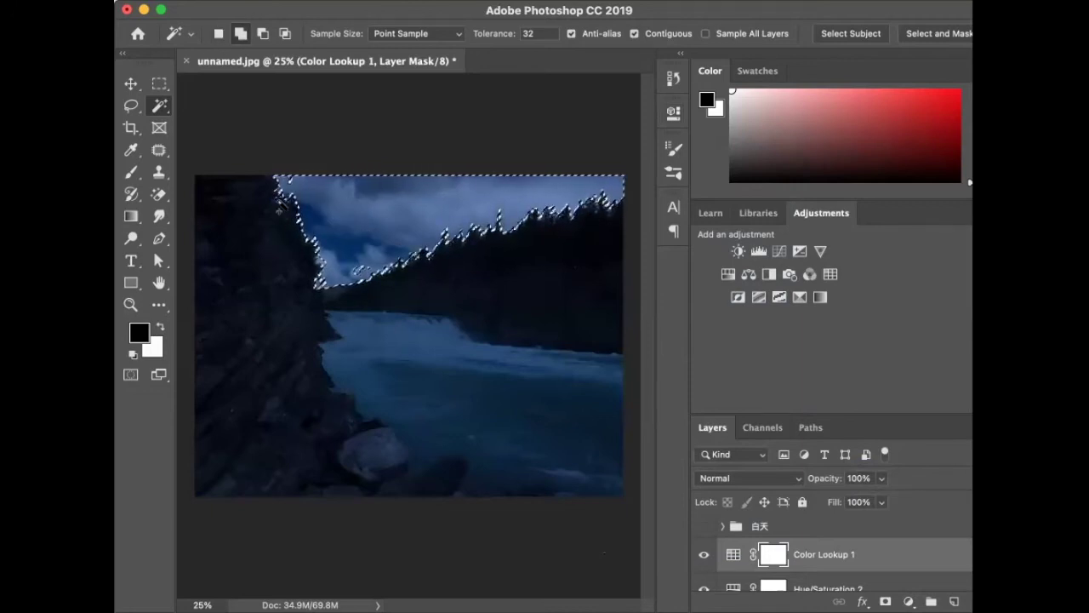
pyautogui.scroll(2, 417, 332)
pyautogui.scroll(1, 417, 332)
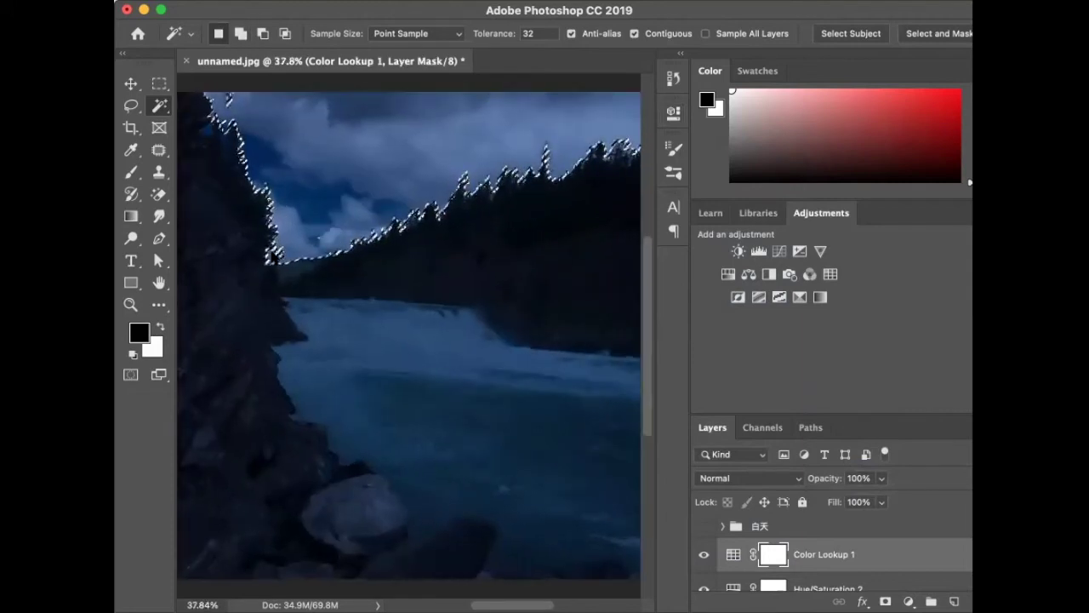
pyautogui.scroll(2, 286, 257)
pyautogui.scroll(3, 286, 257)
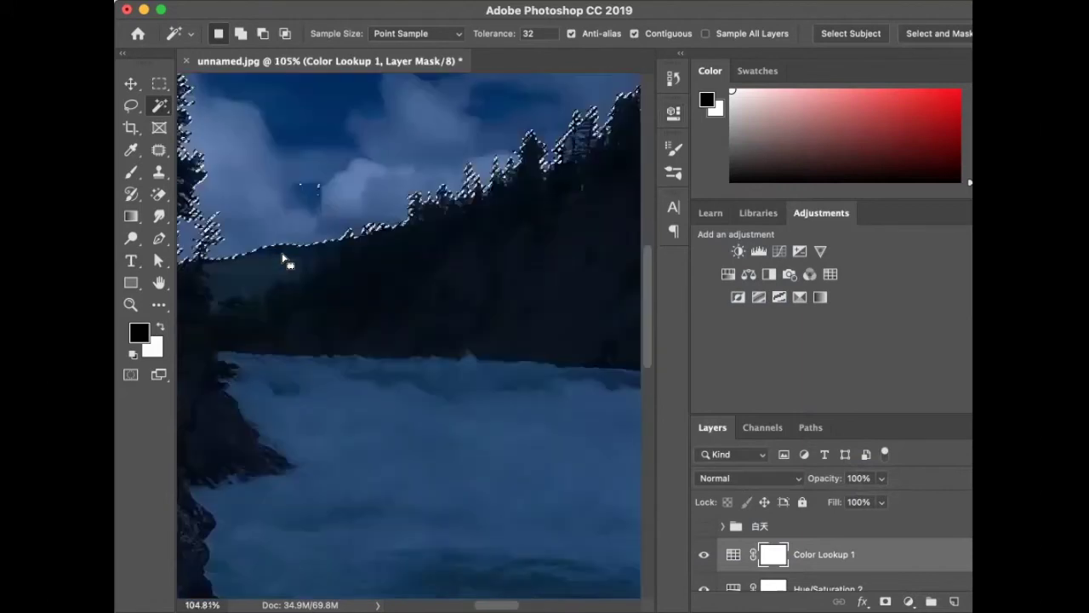
pyautogui.hscroll(3, 371, 377)
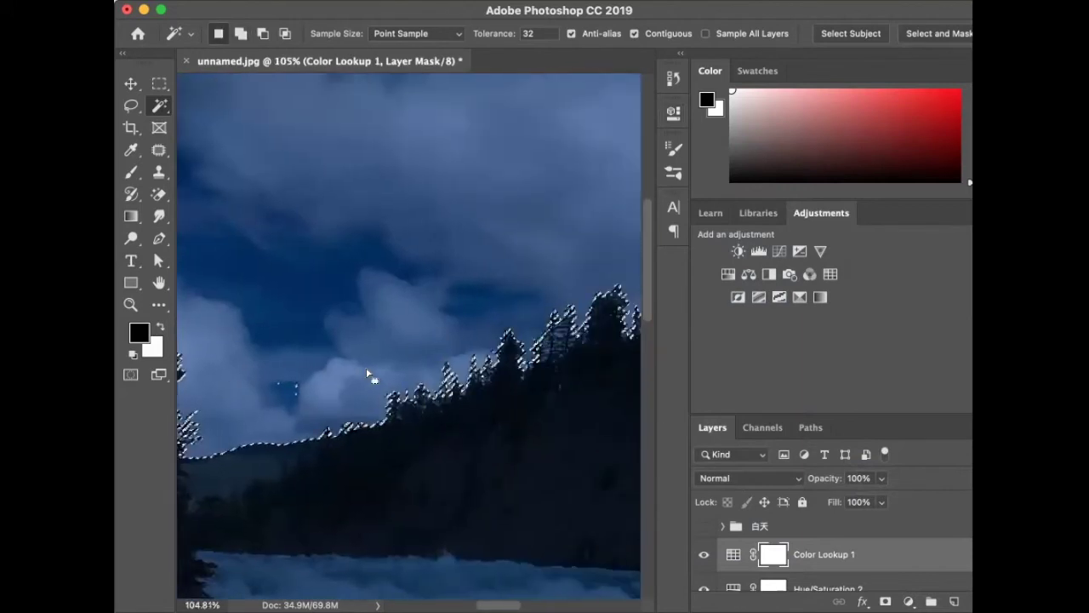
pyautogui.scroll(-5, 450, 384)
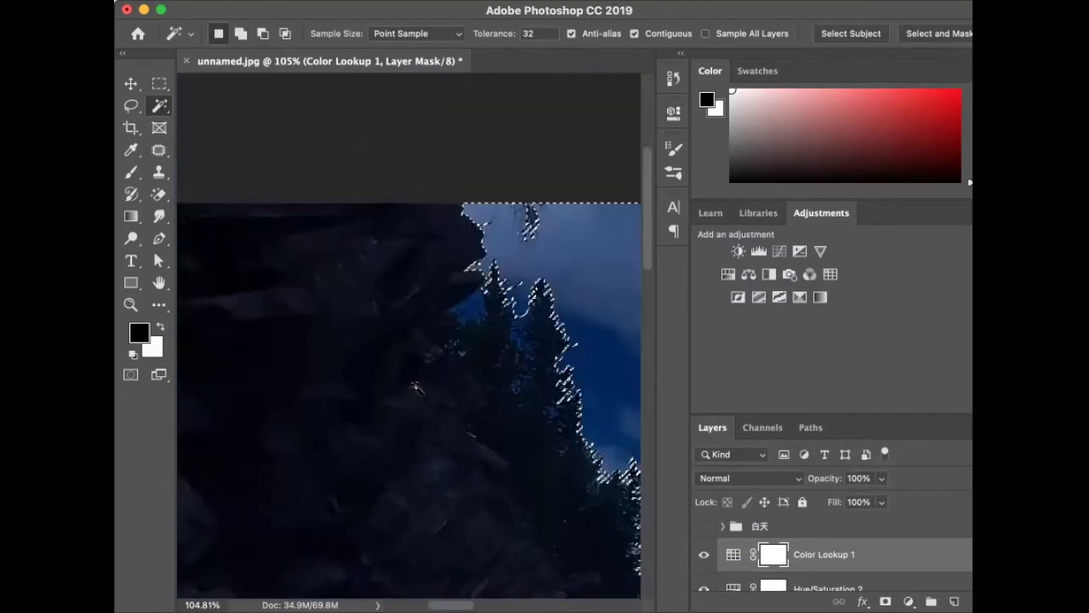
# Step: Copy the selected sky onto its own Layer 3
pyautogui.hotkey('ctrl', 'shift', 'alt', 'n')
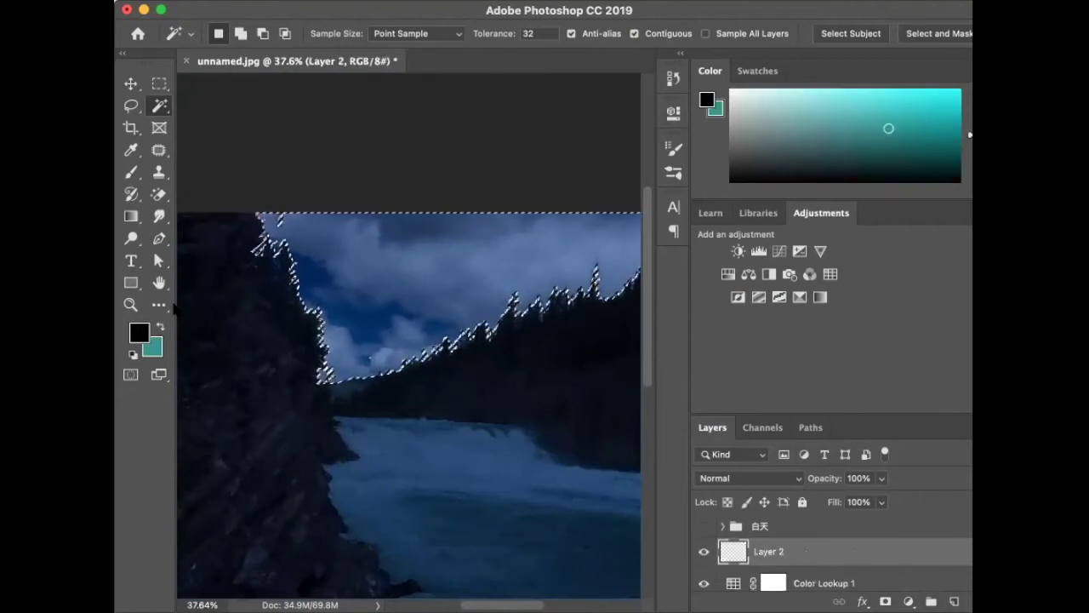
pyautogui.press('super+j')
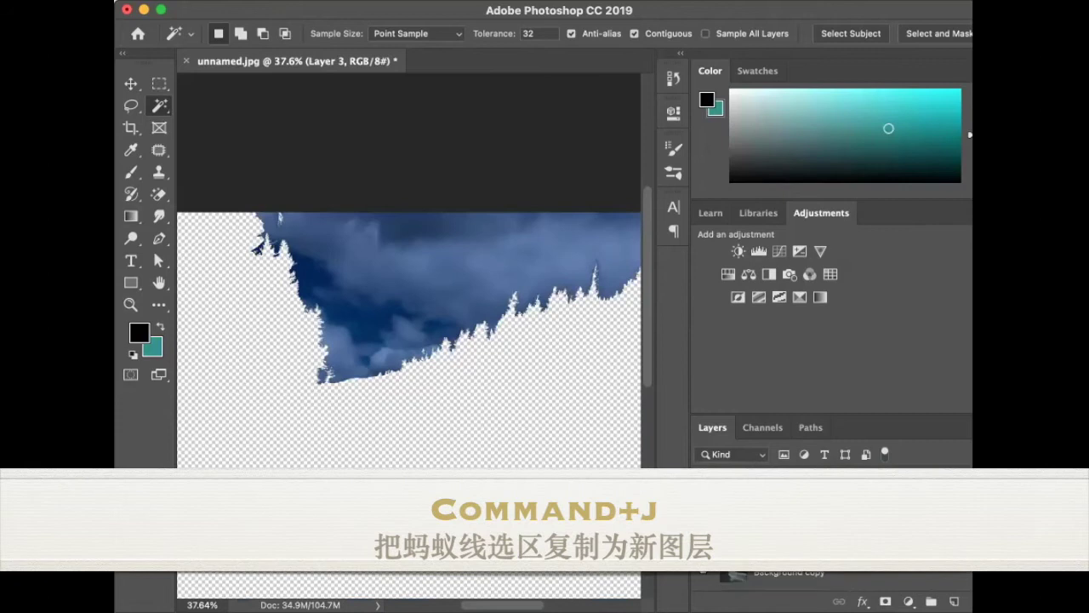
pyautogui.click(703, 576)
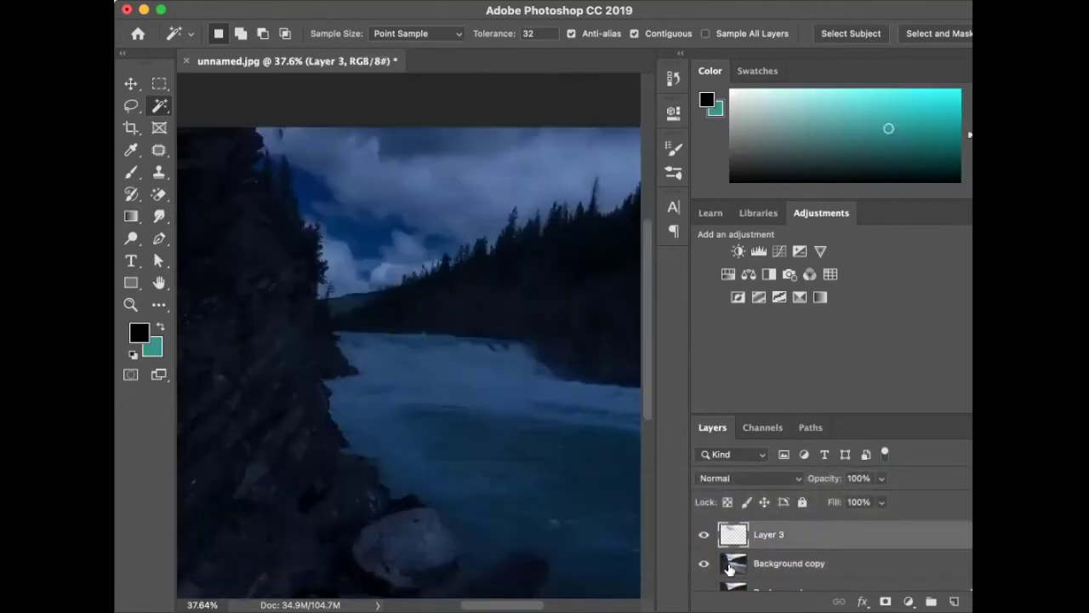
# Step: Fill the Color Lookup 1 mask black, then select the water, forest and cliff rocks
pyautogui.scroll(2, 734, 538)
pyautogui.scroll(1, 734, 537)
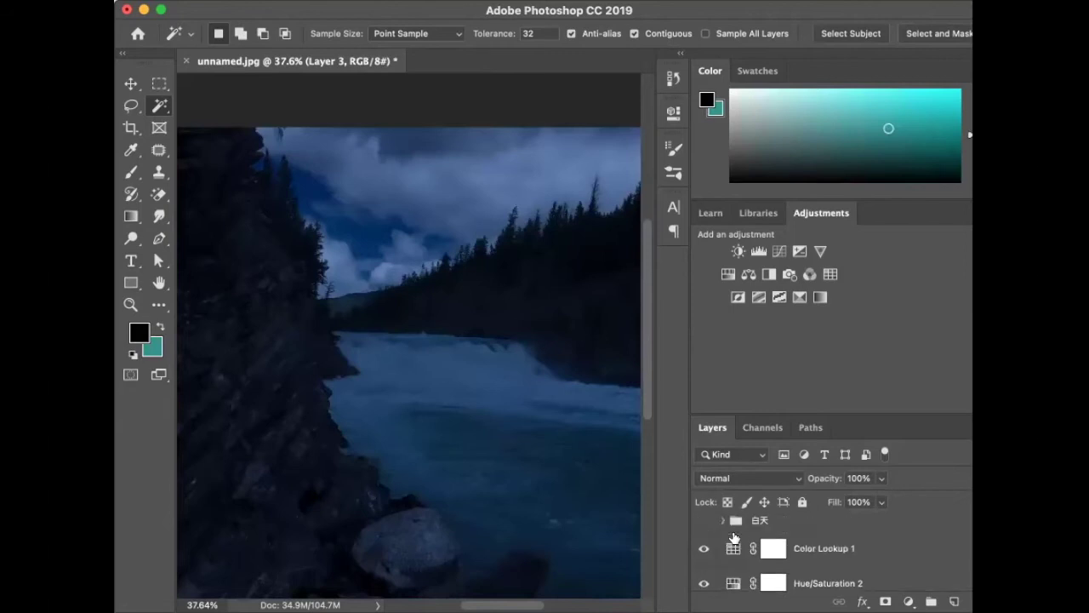
pyautogui.click(780, 545)
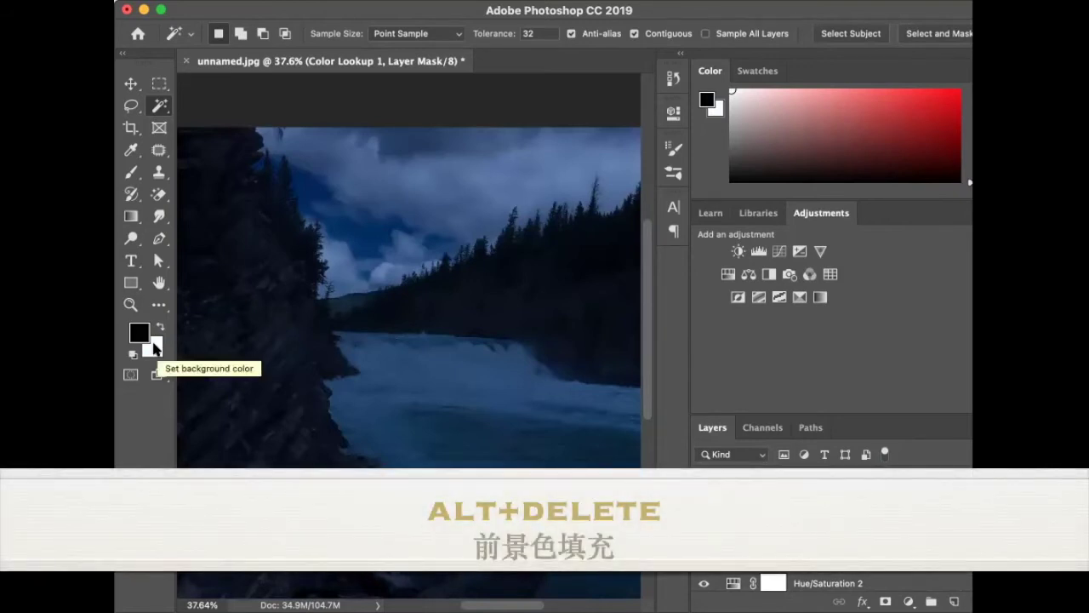
pyautogui.hotkey('alt', 'Delete')
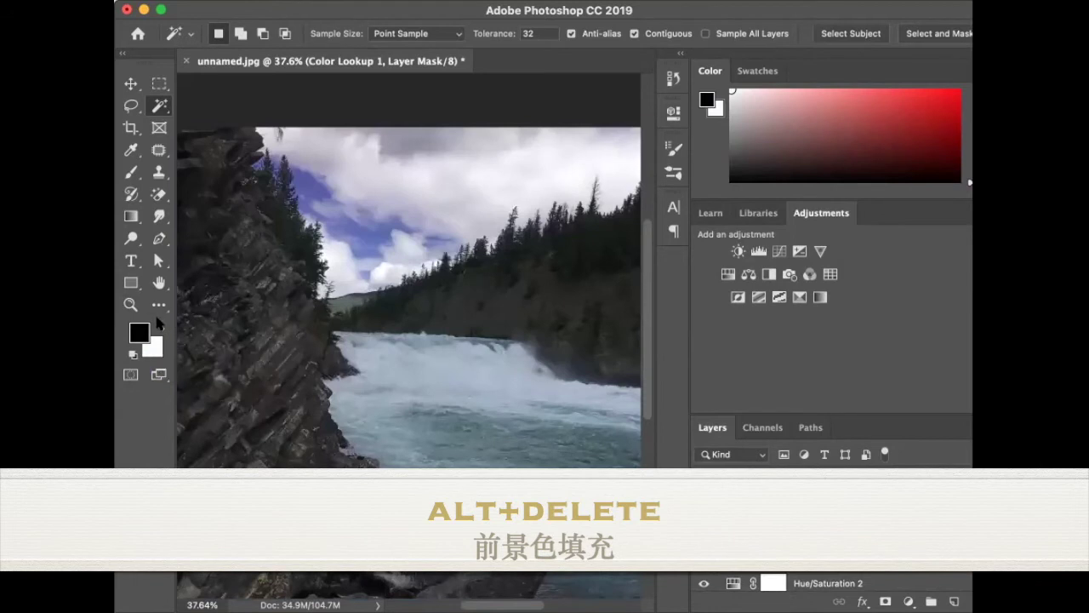
pyautogui.click(772, 583)
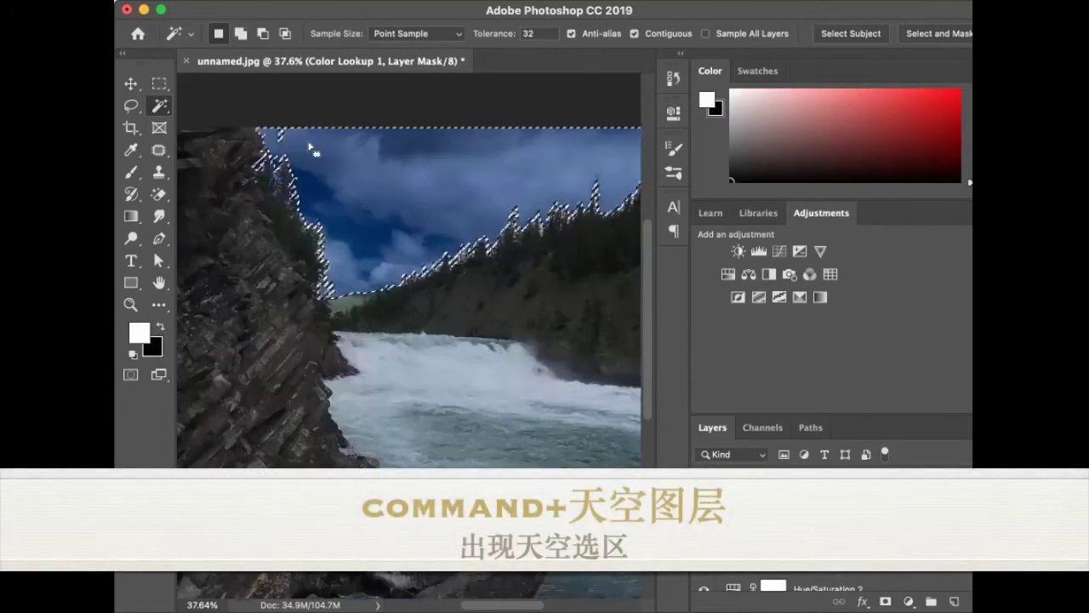
pyautogui.click(519, 377)
pyautogui.click(525, 309)
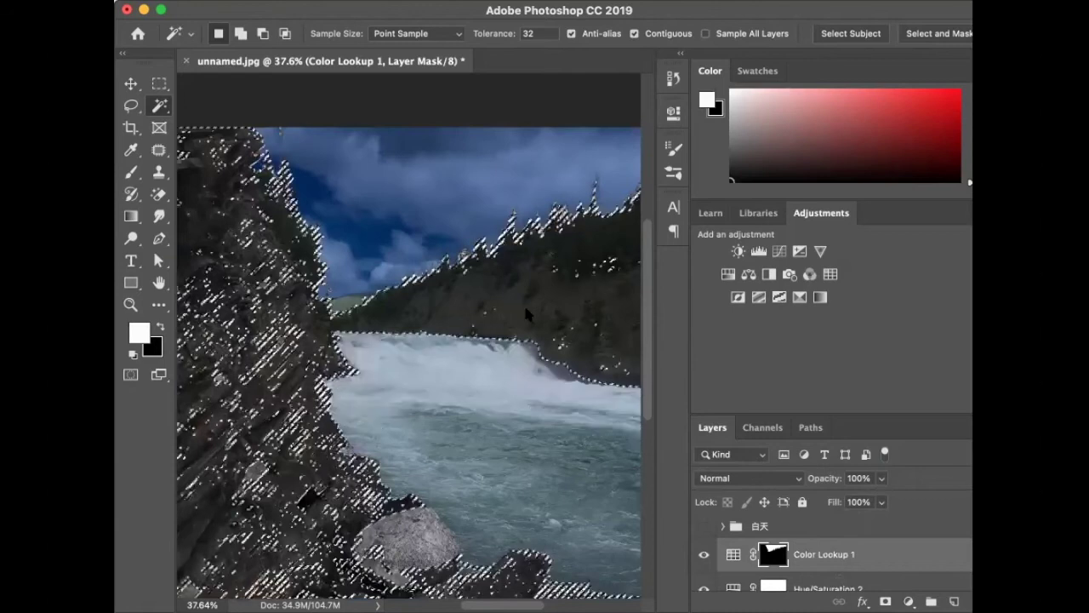
# Step: Add a Curves 2 adjustment layer to darken the land
pyautogui.click(909, 601)
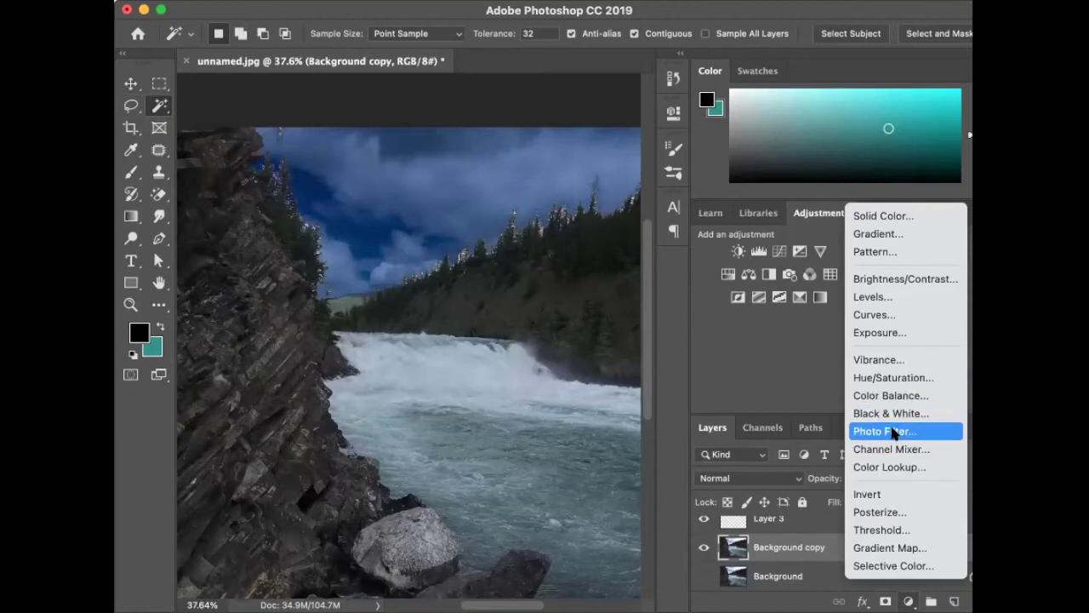
pyautogui.click(902, 317)
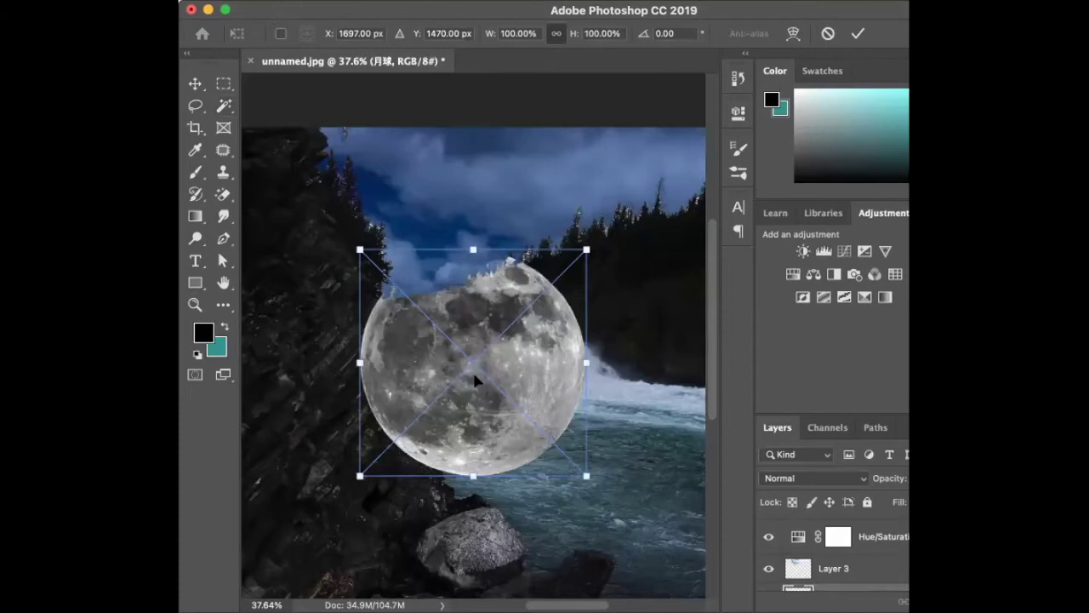
# Step: Drag the moon toward the top-left and move the 月球 layer below the 白天 group
pyautogui.moveTo(473, 380); pyautogui.dragTo(415, 206)
pyautogui.press('Return')
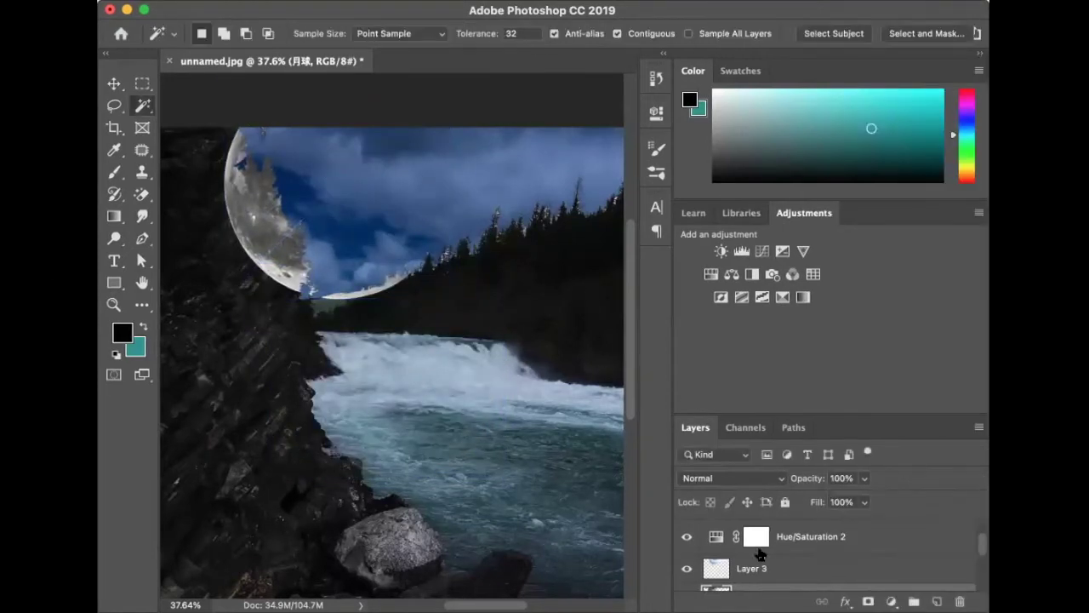
pyautogui.moveTo(760, 554); pyautogui.dragTo(752, 494)
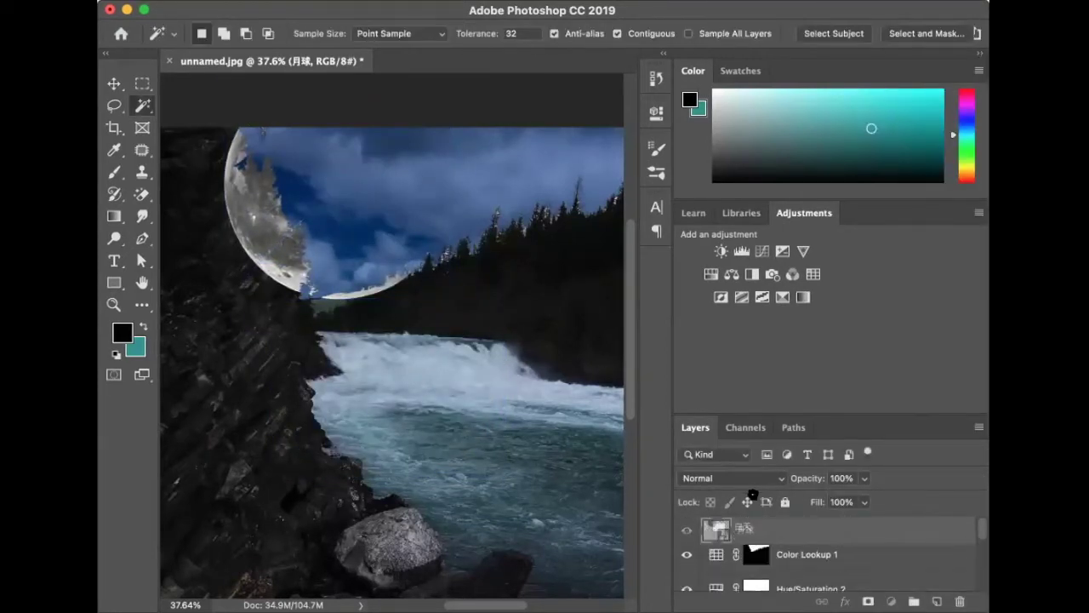
pyautogui.moveTo(752, 493); pyautogui.dragTo(752, 553)
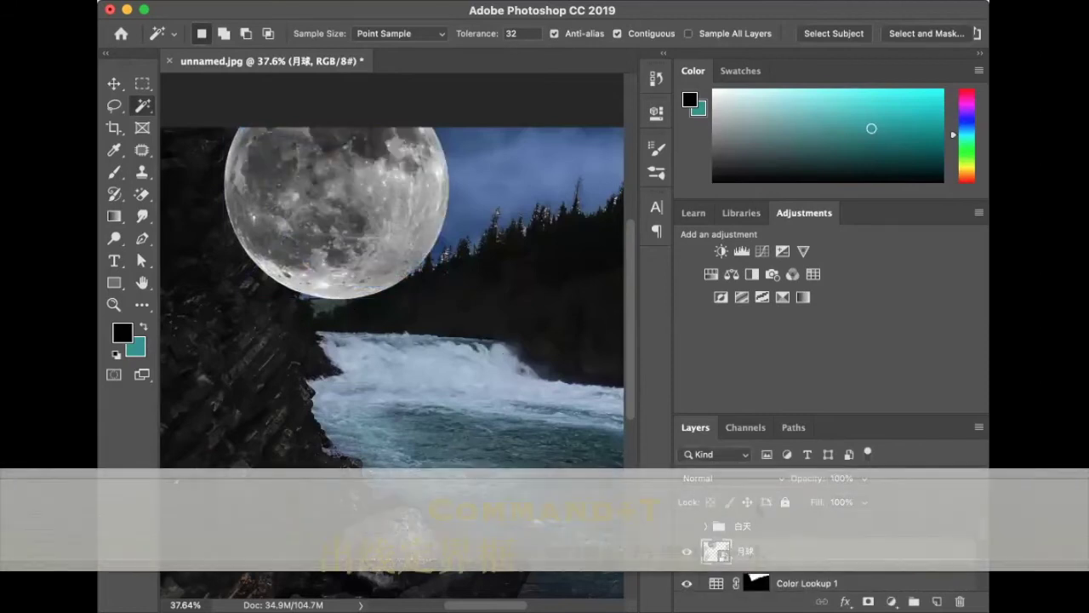
# Step: Scale the moon to about 41% and place it in the upper-left sky beside the cliff
pyautogui.press('super+t')
pyautogui.moveTo(449, 297); pyautogui.dragTo(326, 204)
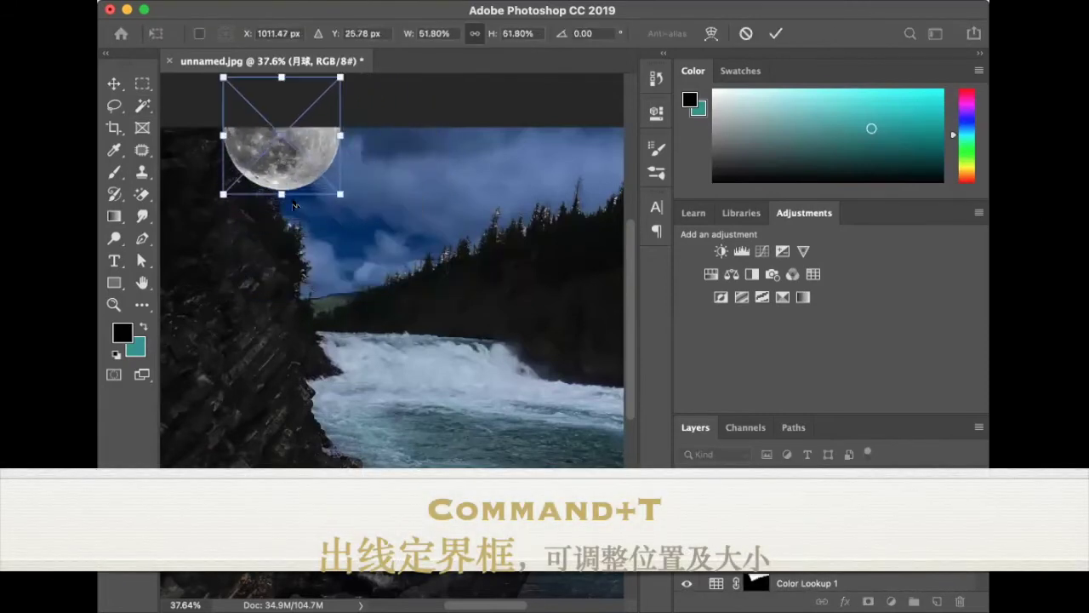
pyautogui.moveTo(281, 128); pyautogui.dragTo(300, 180)
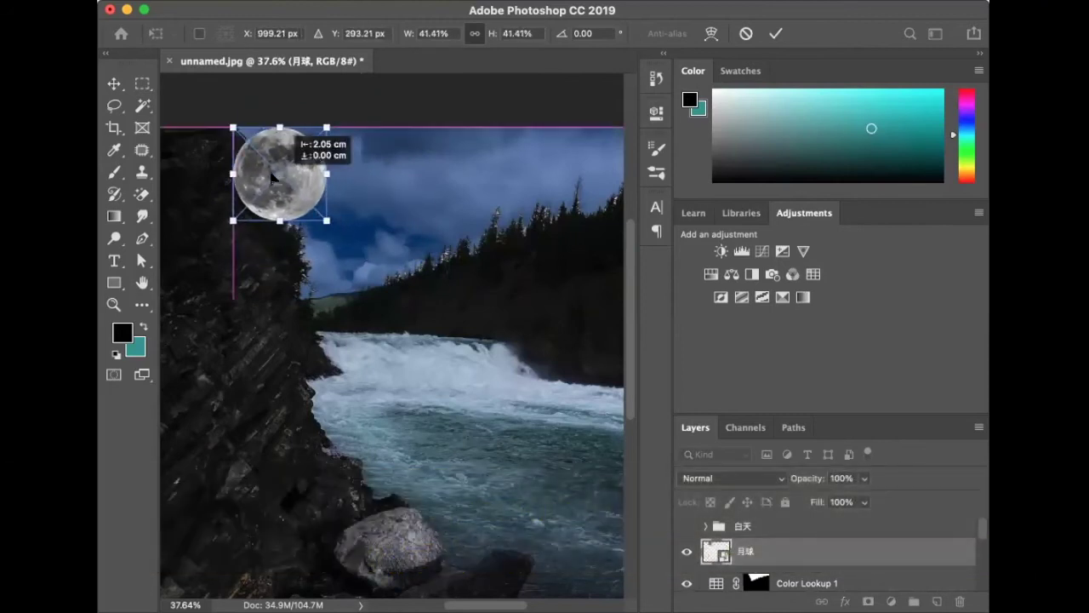
pyautogui.press('super+r')
pyautogui.moveTo(315, 278); pyautogui.dragTo(316, 297)
# Step: Add an Outer Glow to the 月球 moon layer
pyautogui.click(891, 601)
pyautogui.click(845, 601)
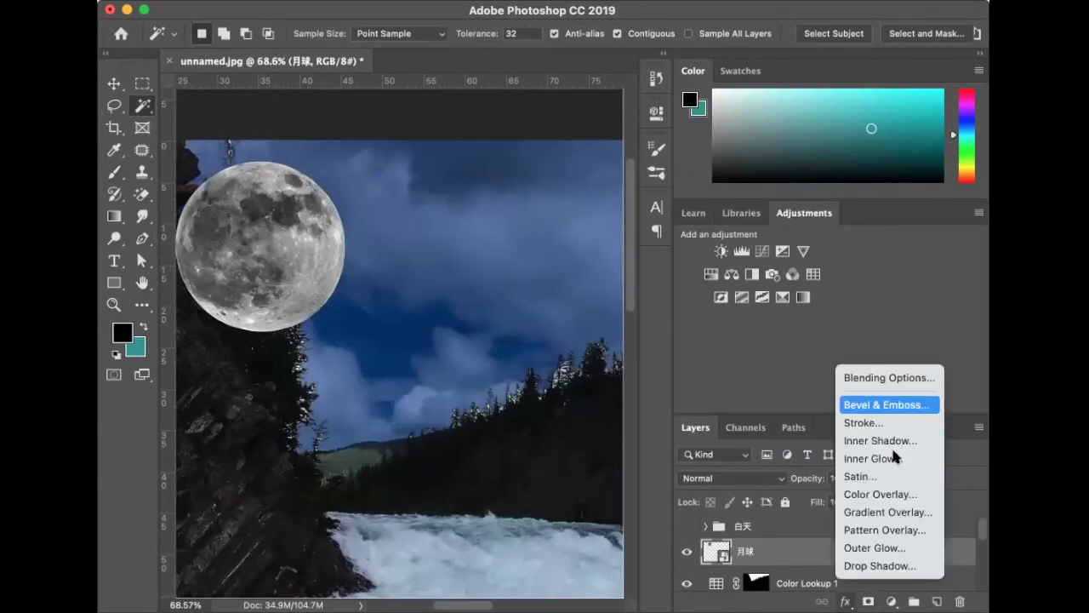
pyautogui.click(881, 548)
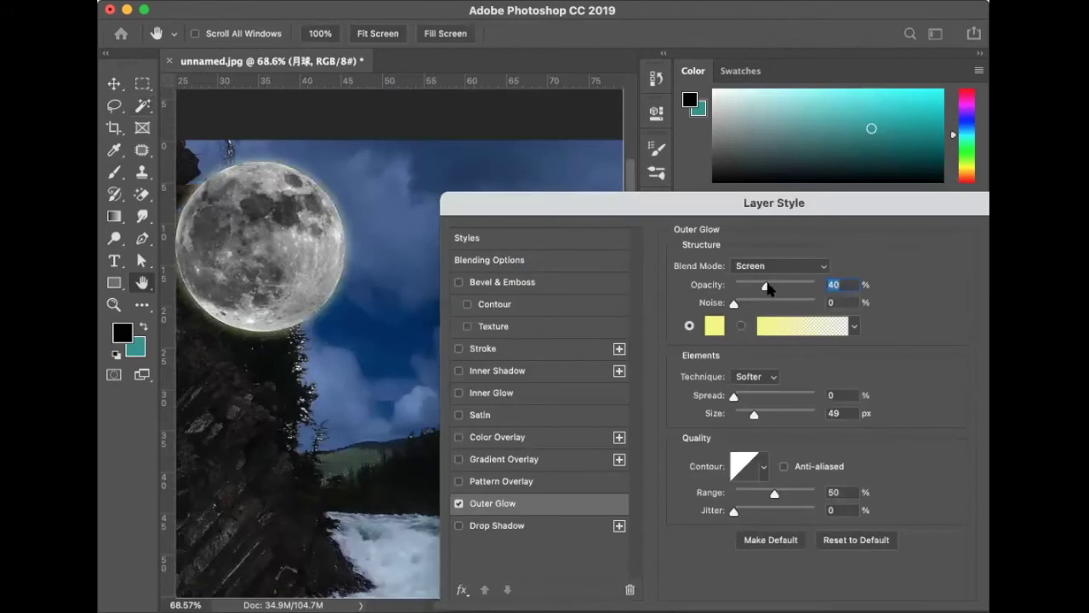
pyautogui.moveTo(768, 289)
pyautogui.mouseDown()
pyautogui.moveTo(758, 289)
pyautogui.moveTo(760, 304)
pyautogui.mouseUp()
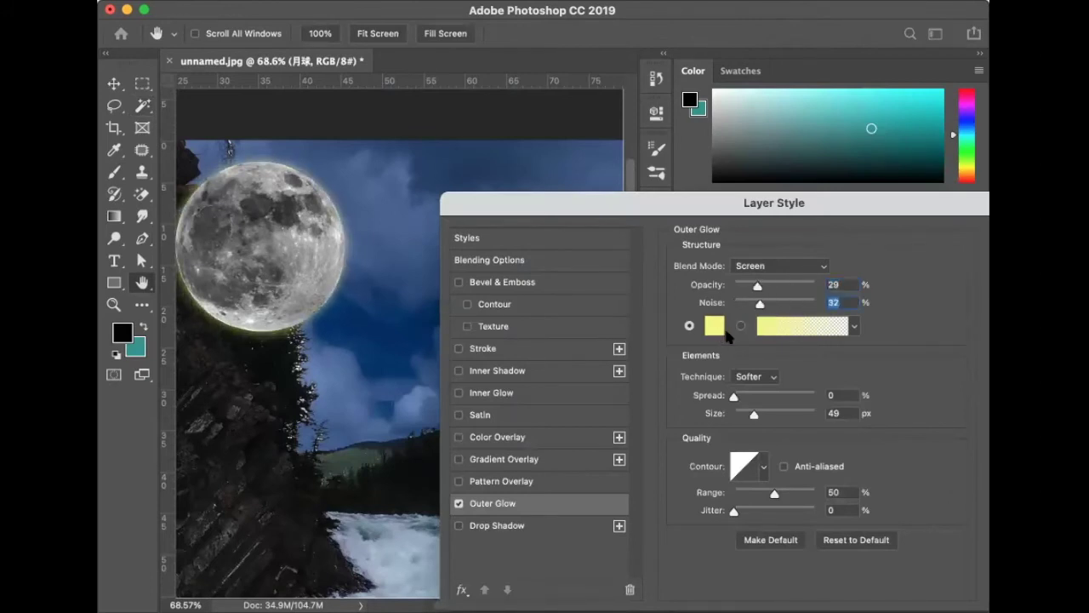
pyautogui.click(758, 287)
# Step: Give the moon a pale yellow f8f59a Inner Glow at 88 opacity with a larger size
pyautogui.click(499, 392)
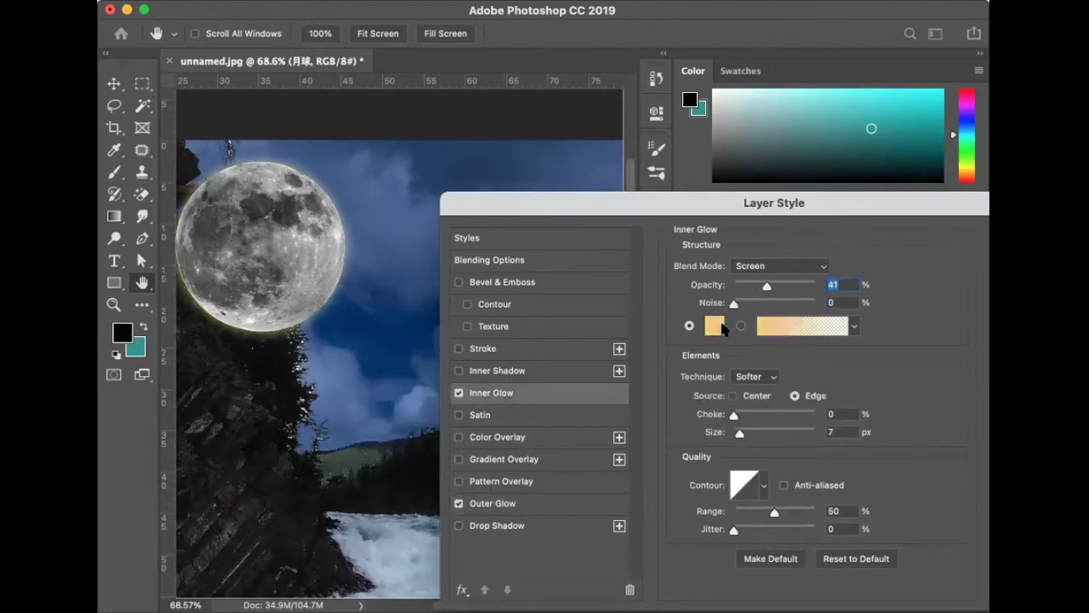
pyautogui.click(719, 327)
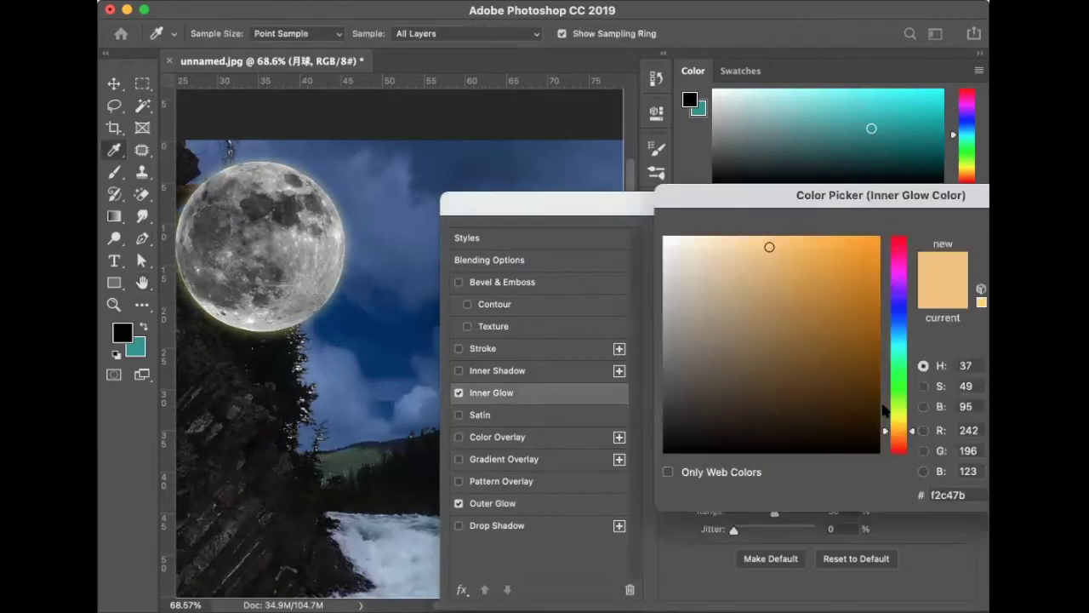
pyautogui.click(893, 419)
pyautogui.moveTo(763, 243); pyautogui.dragTo(743, 241)
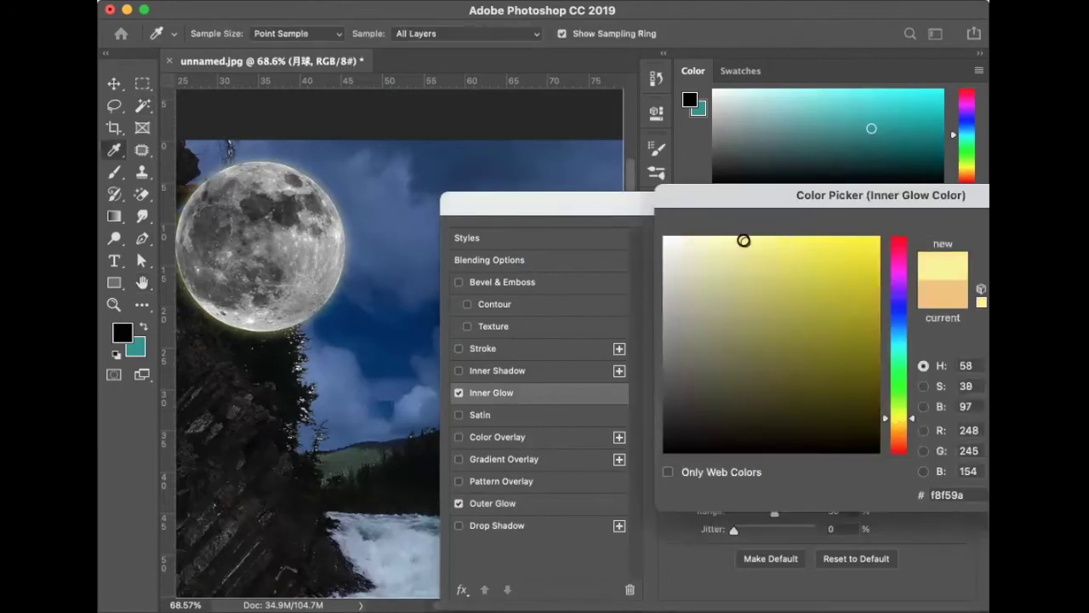
pyautogui.press('Return')
pyautogui.moveTo(764, 286); pyautogui.dragTo(788, 286)
pyautogui.moveTo(739, 432); pyautogui.dragTo(761, 433)
# Step: Apply the moon's glow style and switch the 月球 layer's blend mode to Dissolve
pyautogui.press('Return')
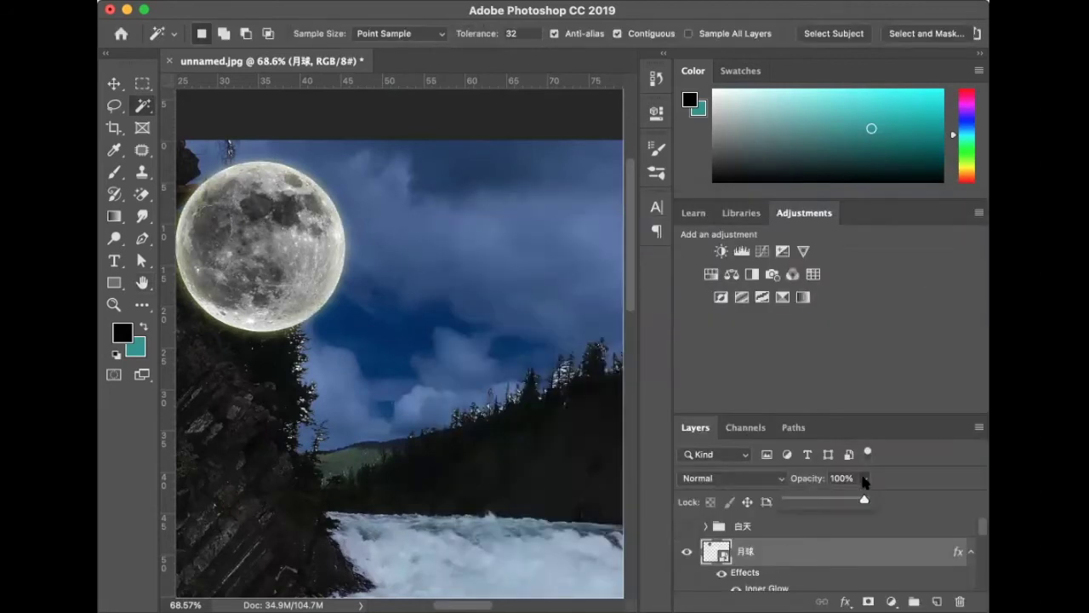
pyautogui.click(723, 477)
pyautogui.scroll(-3, 742, 485)
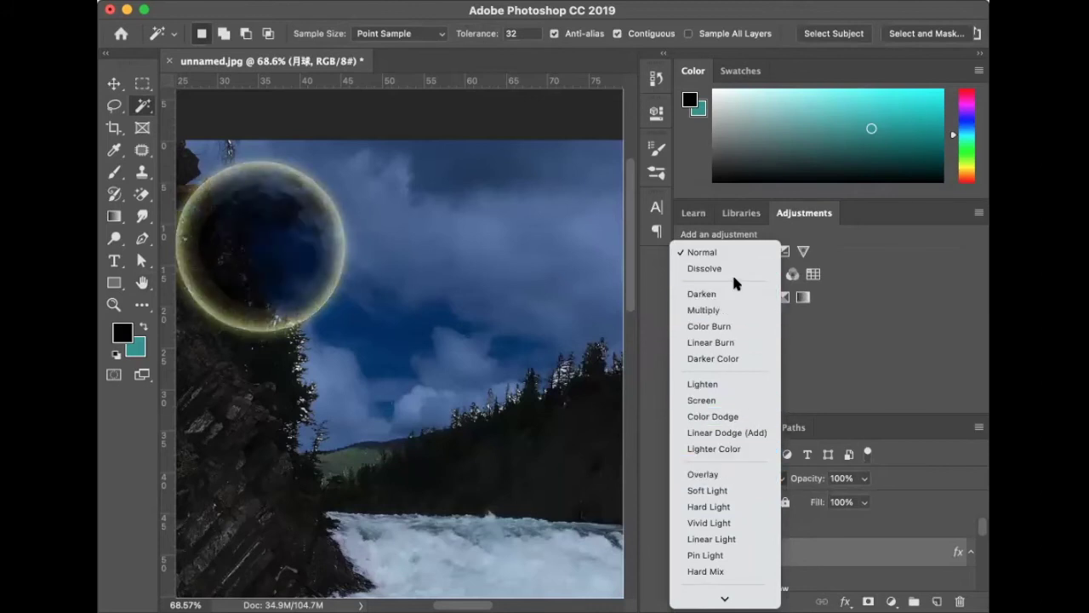
pyautogui.click(734, 270)
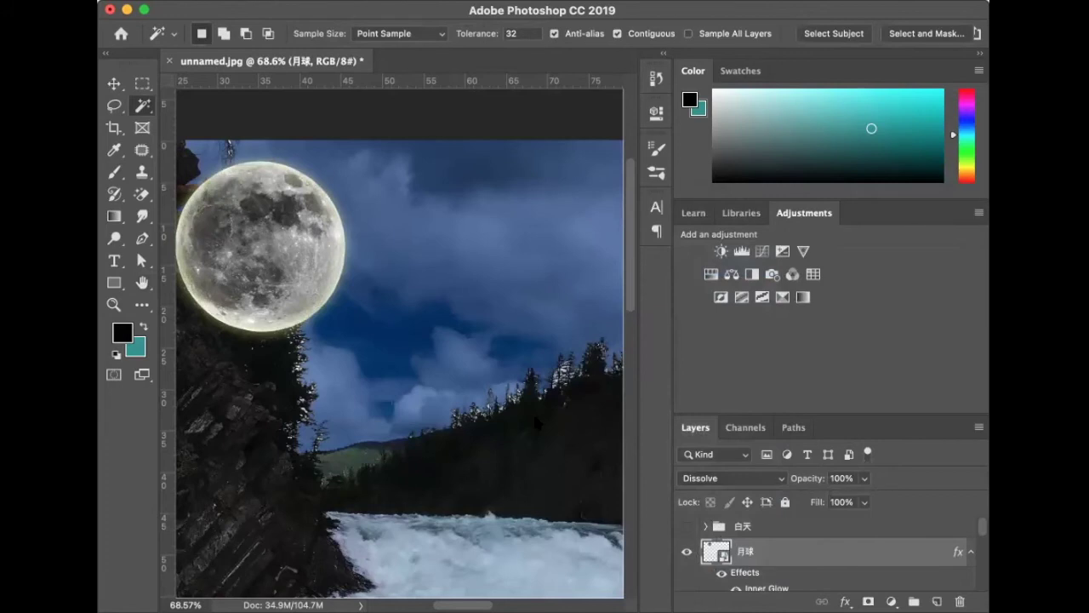
pyautogui.scroll(-2, 325, 239)
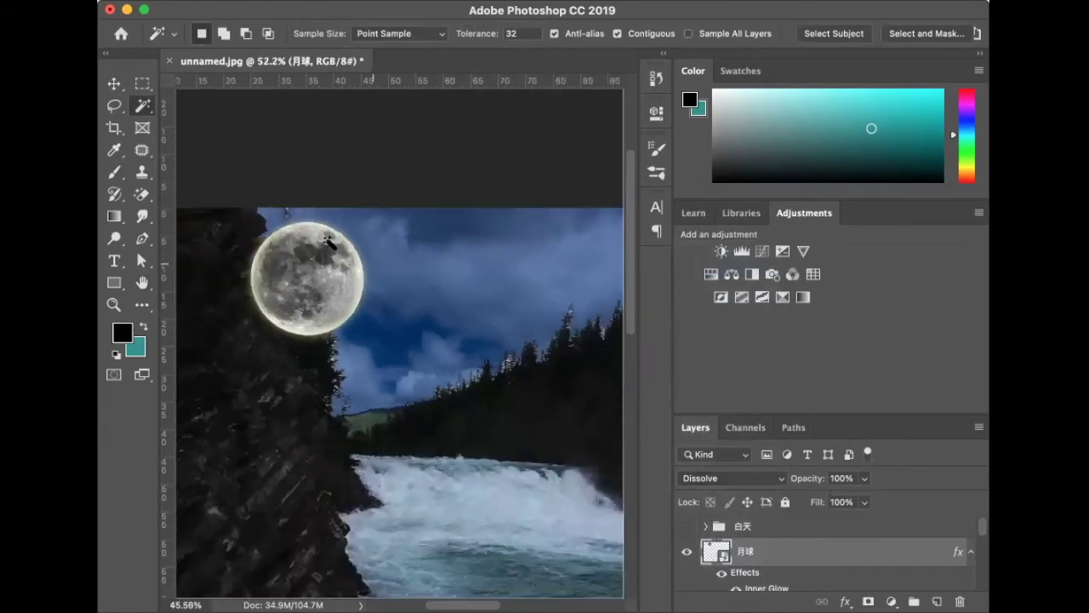
pyautogui.scroll(-2, 329, 243)
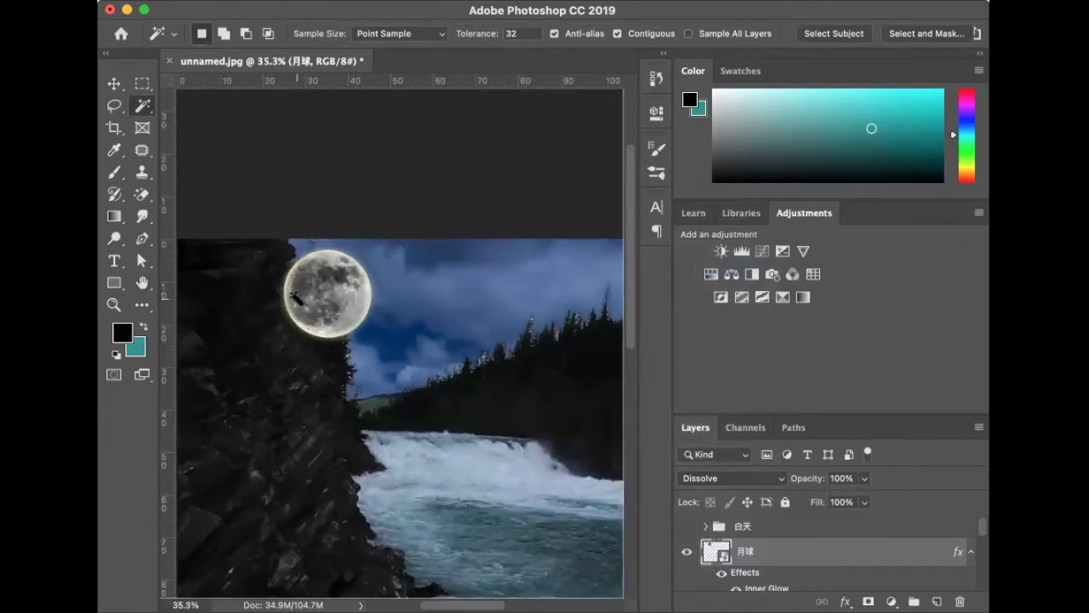
pyautogui.scroll(-1, 298, 297)
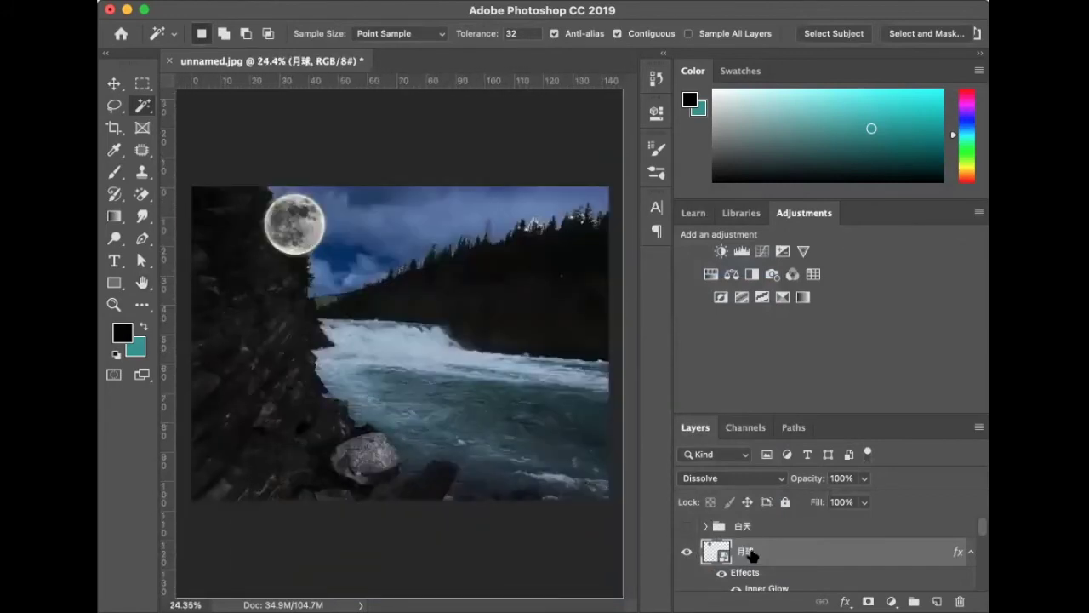
# Step: Add an inverted black layer mask to the 月球 moon layer, hiding the moon
pyautogui.click(868, 601)
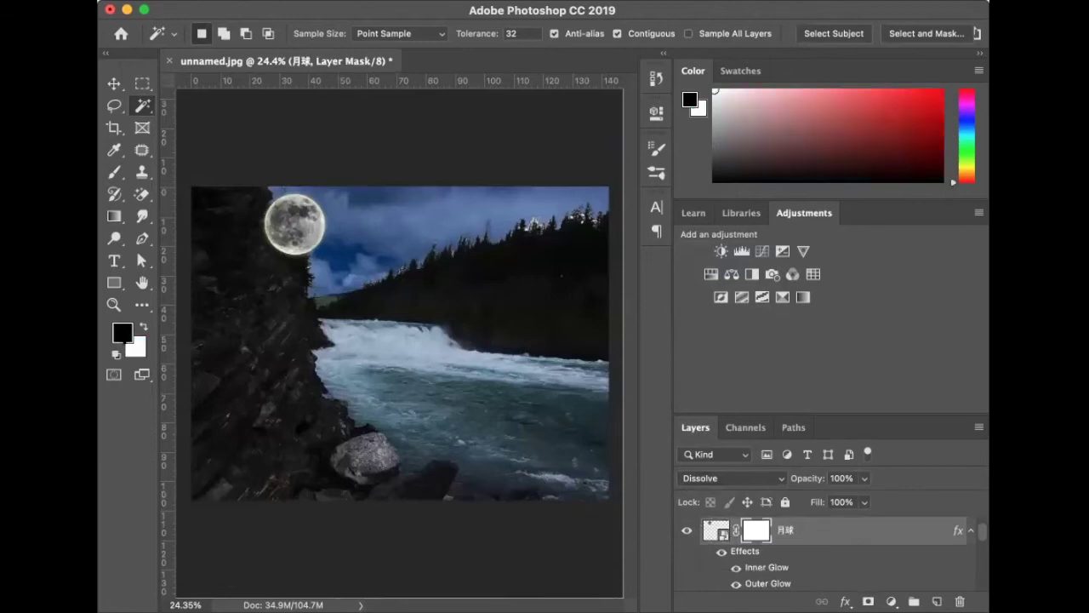
pyautogui.hotkey('ctrl', 'i')
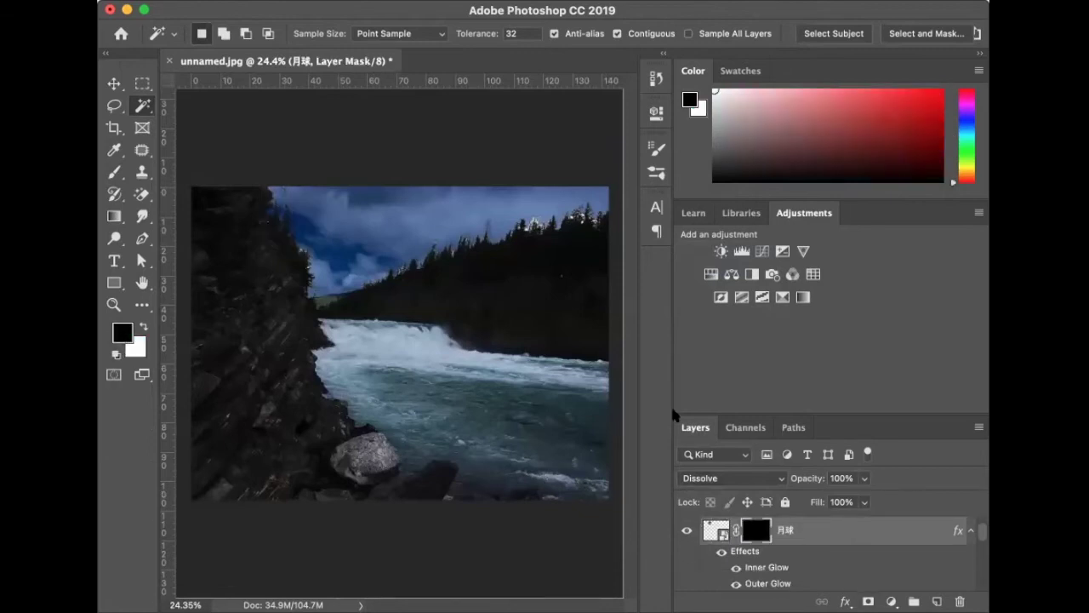
pyautogui.scroll(-2, 808, 572)
pyautogui.scroll(-3, 809, 572)
pyautogui.scroll(-3, 808, 572)
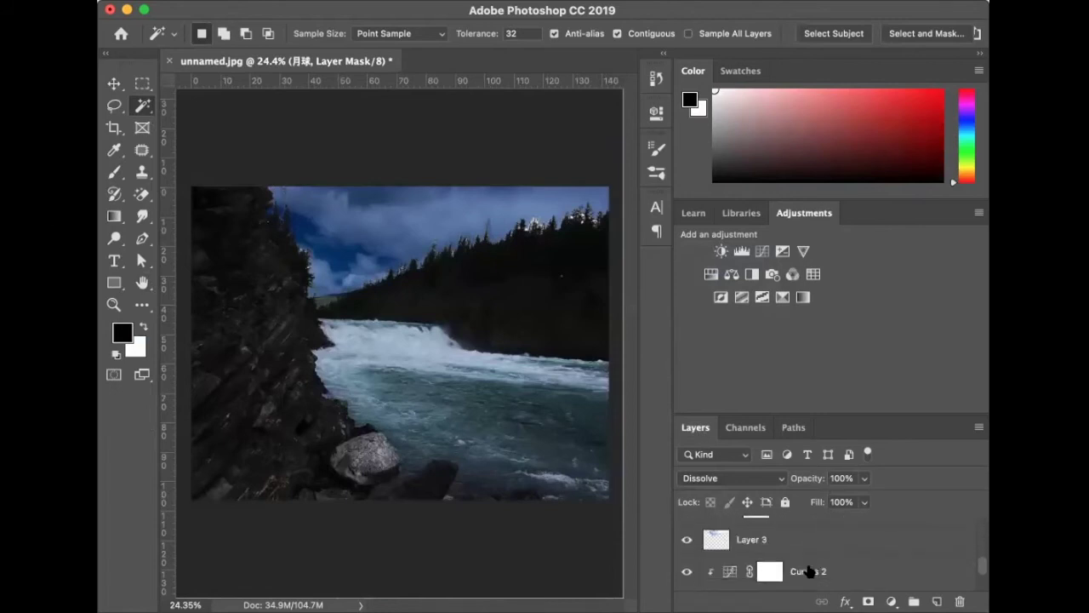
# Step: Magic Wand the sky and fill it white on the mask so the moon shows only there
pyautogui.keyDown('ctrl'); pyautogui.click(718, 540); pyautogui.keyUp('ctrl')
pyautogui.scroll(5, 722, 544)
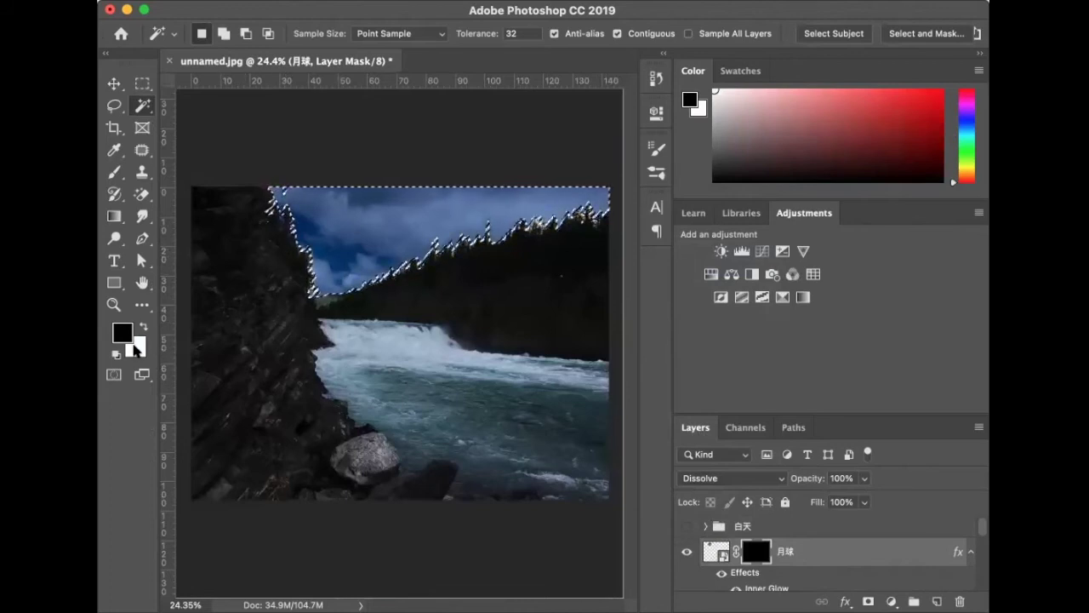
pyautogui.hotkey('ctrl', 'BackSpace')
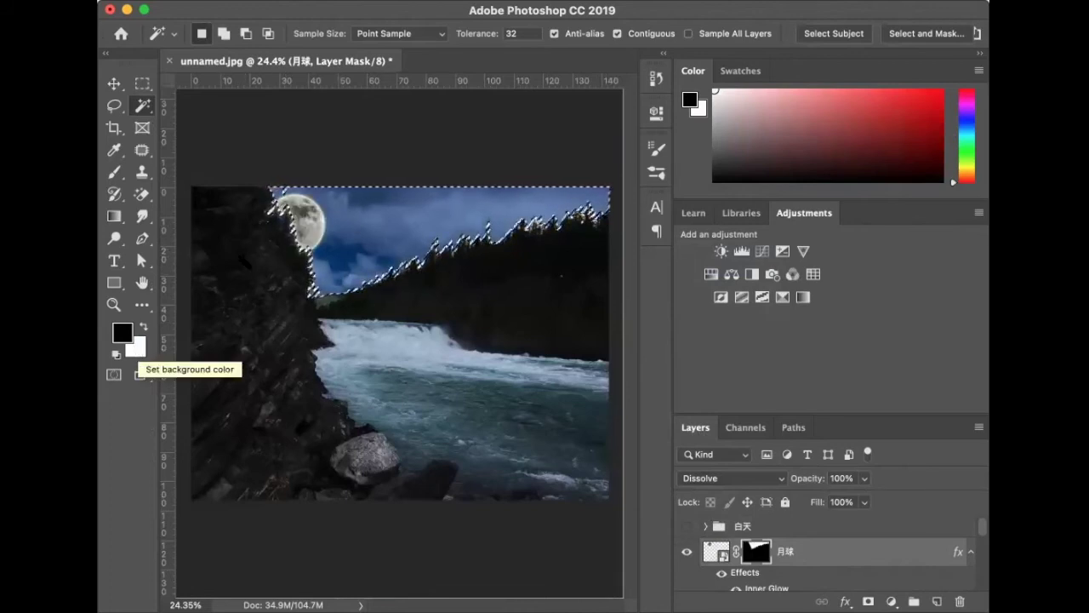
pyautogui.hotkey('ctrl', 'd')
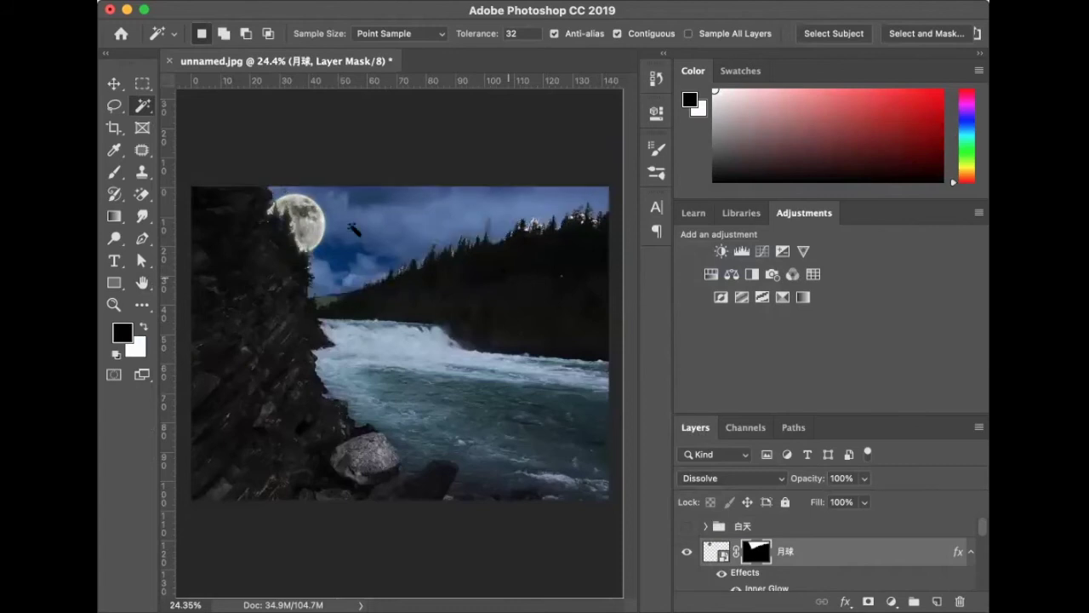
pyautogui.scroll(3, 353, 230)
pyautogui.scroll(3, 340, 223)
pyautogui.scroll(5, 323, 214)
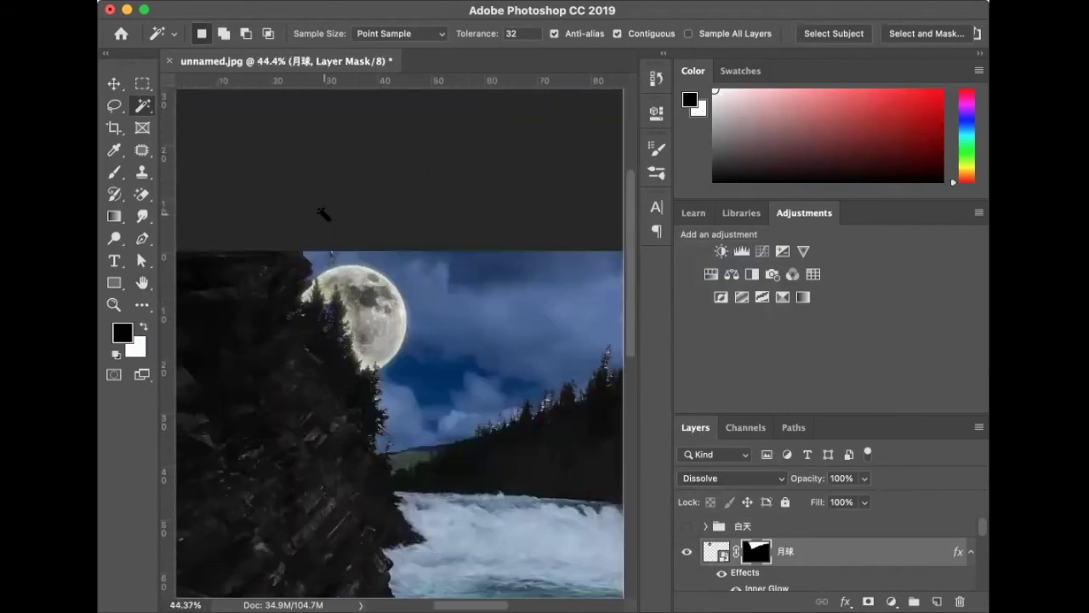
pyautogui.scroll(2, 323, 214)
pyautogui.scroll(2, 326, 214)
pyautogui.scroll(2, 329, 214)
pyautogui.scroll(2, 331, 214)
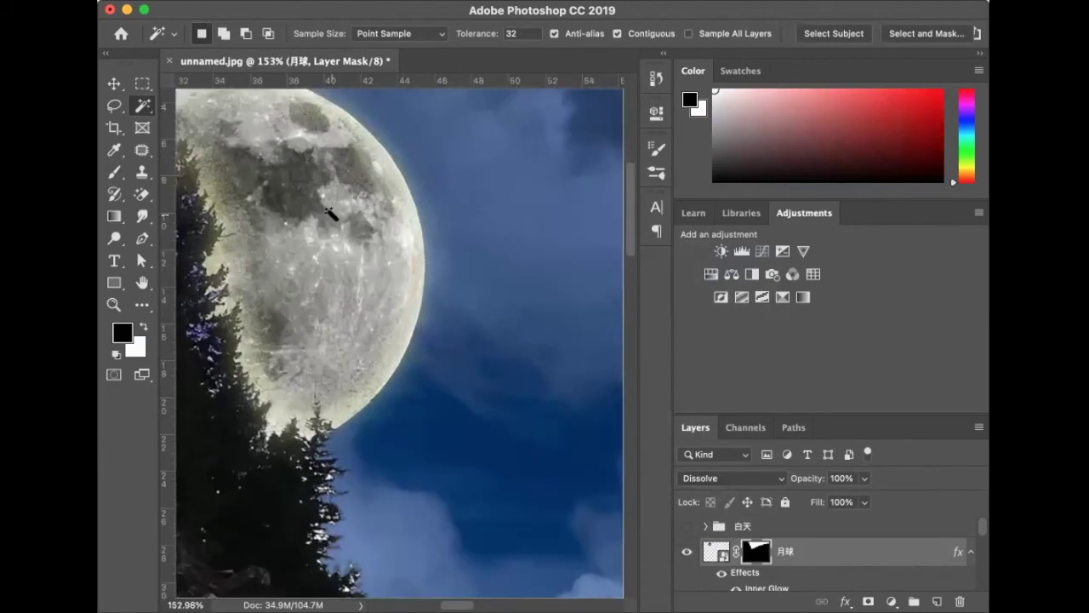
pyautogui.hscroll(-5, 330, 214)
pyautogui.scroll(1, 330, 214)
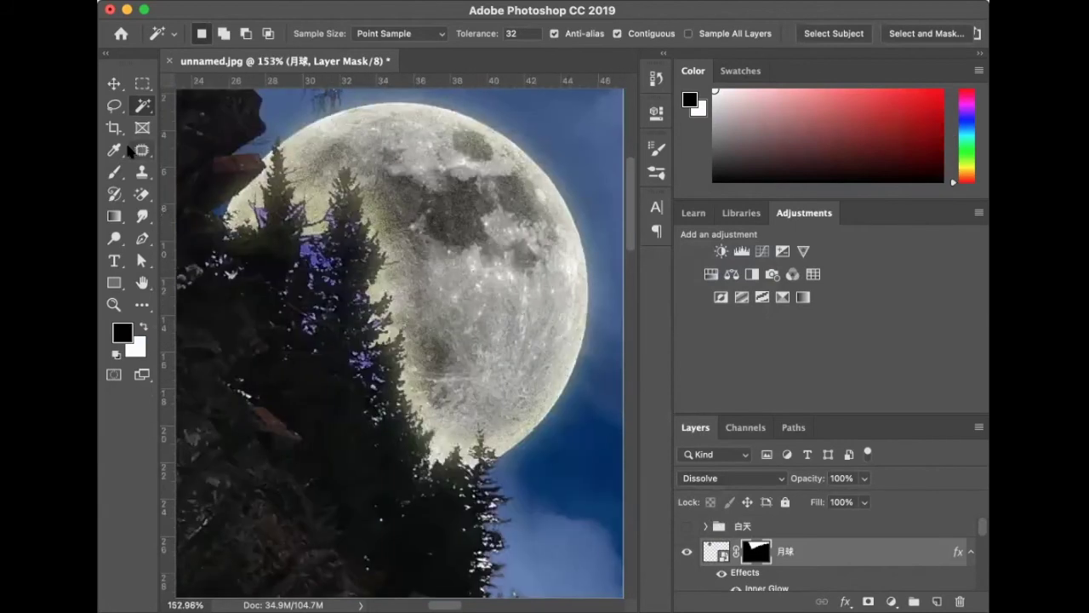
pyautogui.press('b')
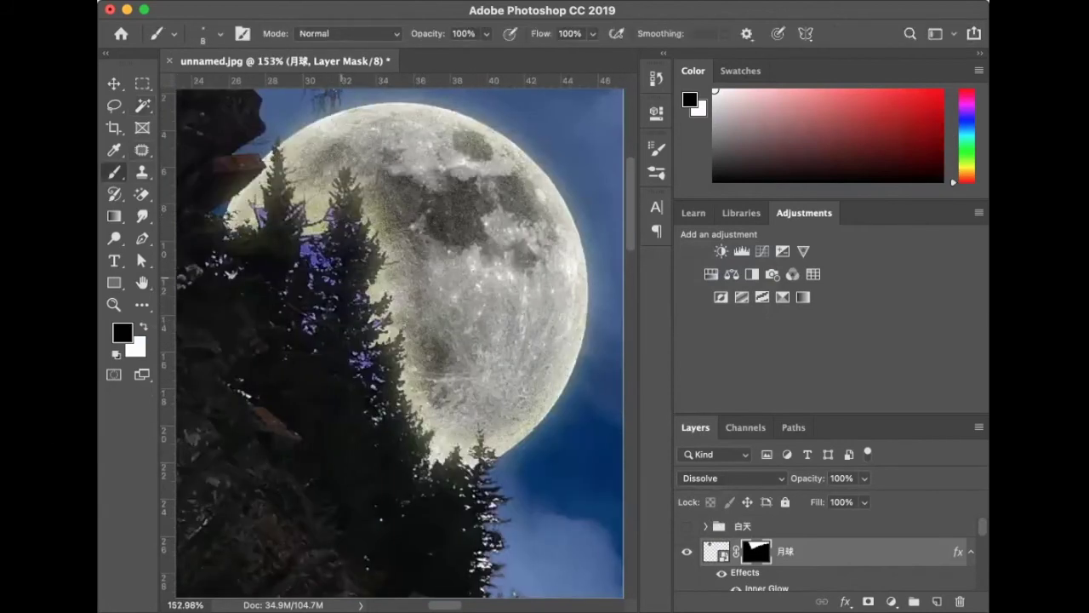
# Step: Set up the Brush with white foreground, targeting the 月球 layer mask
pyautogui.click(143, 327)
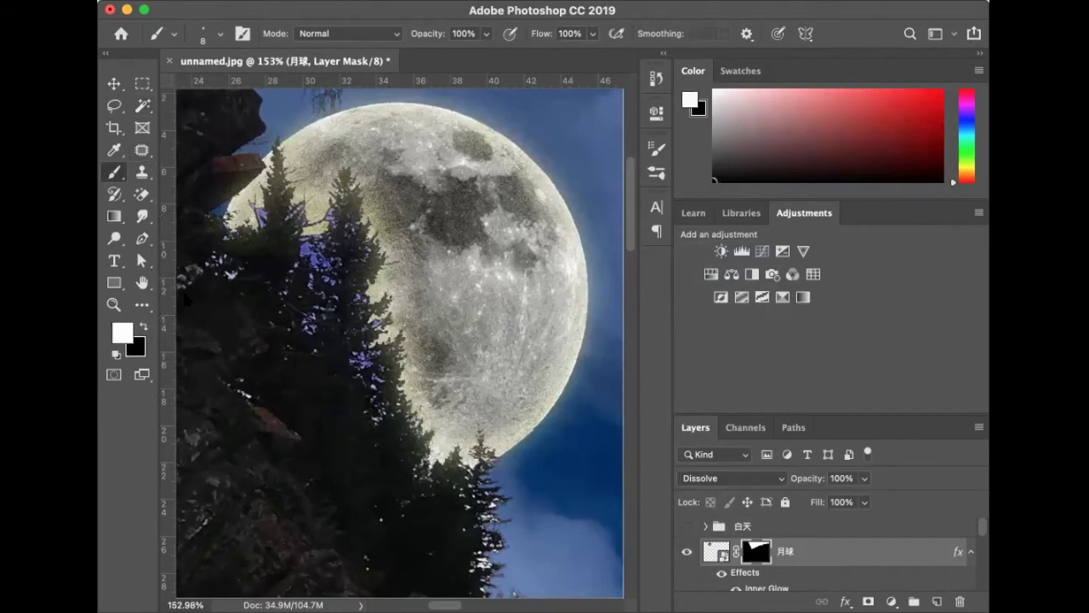
pyautogui.press('super+r')
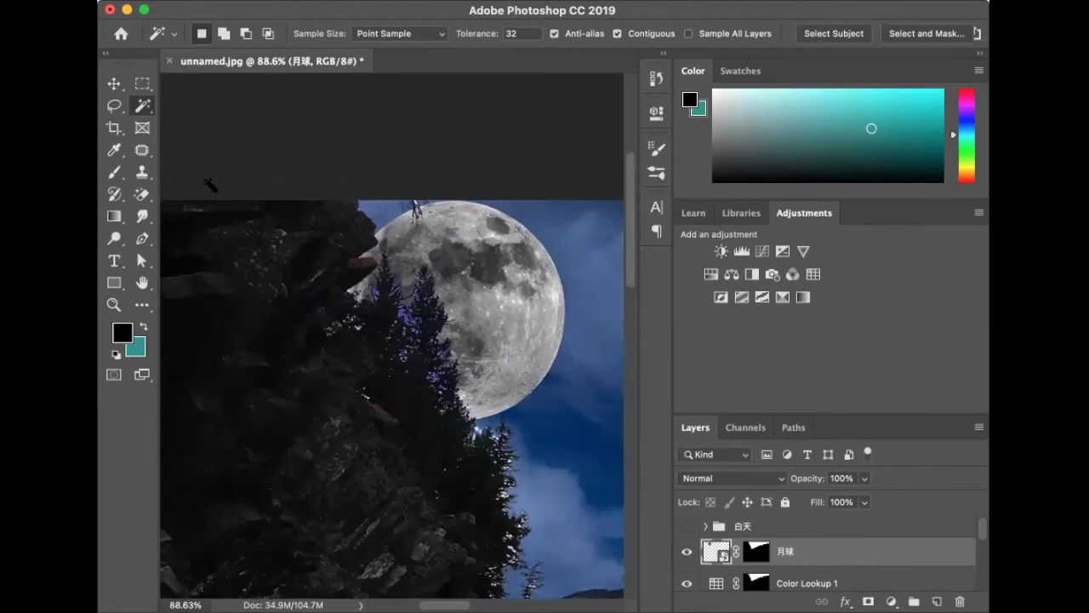
pyautogui.press('b')
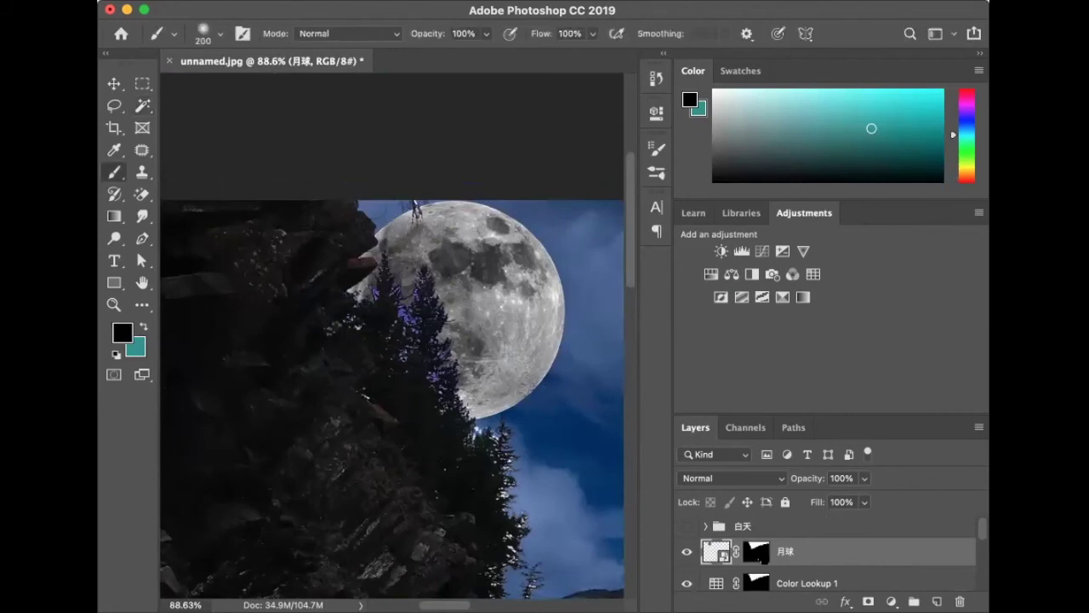
pyautogui.click(756, 551)
pyautogui.press('d')
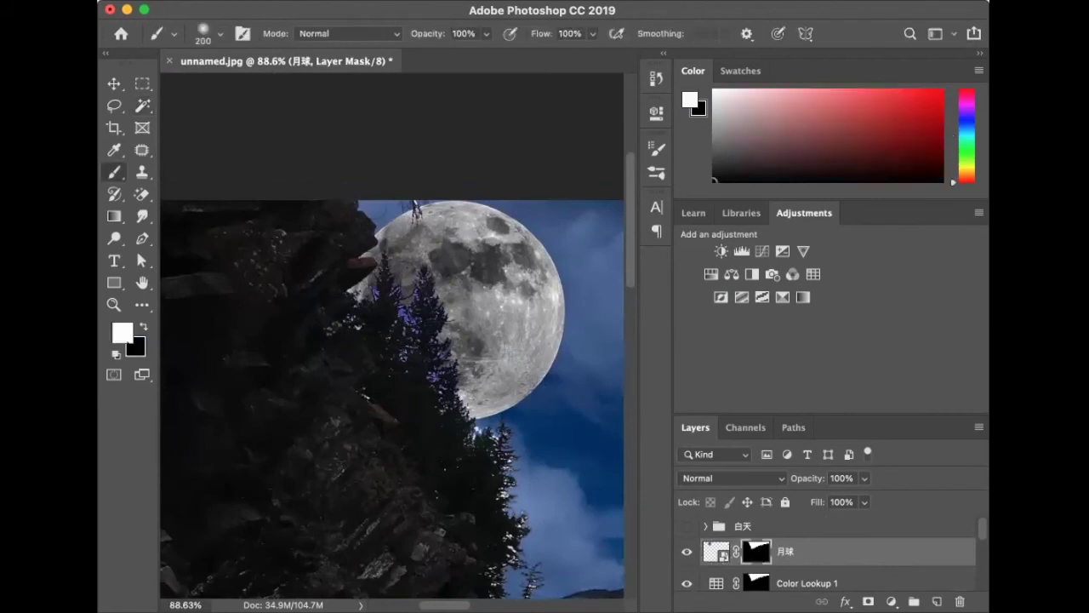
# Step: Shrink the brush to a fine tip and refine the mask along the tree edges
pyautogui.scroll(1, 377, 304)
pyautogui.scroll(3, 377, 304)
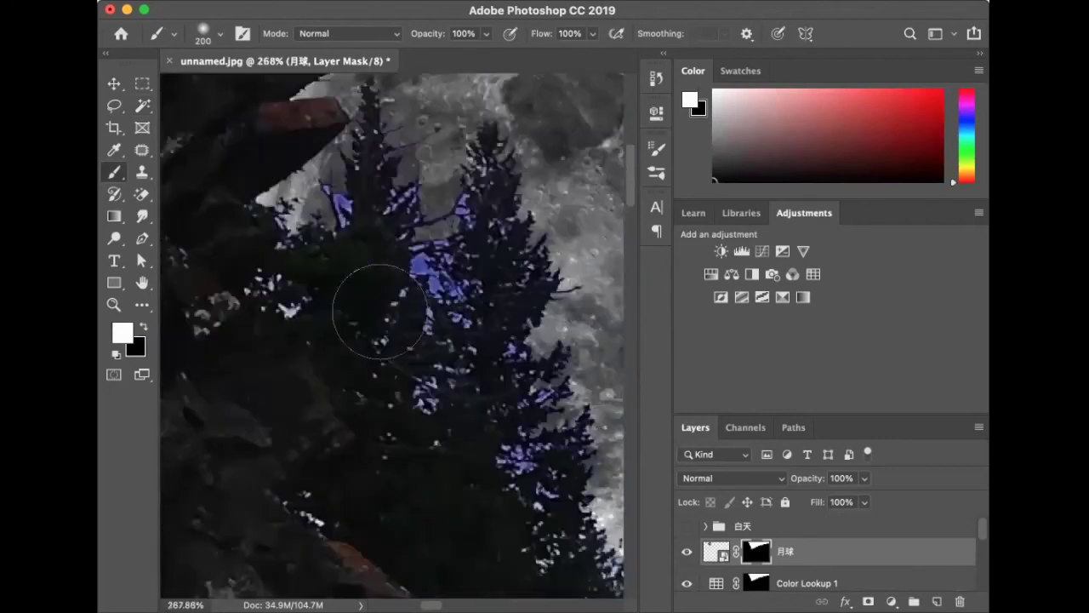
pyautogui.scroll(2, 377, 303)
pyautogui.press('[')
pyautogui.press('[')
pyautogui.press('[')
pyautogui.press('[')
pyautogui.press('[')
pyautogui.press('[')
pyautogui.press('[')
pyautogui.press('[')
pyautogui.press('[')
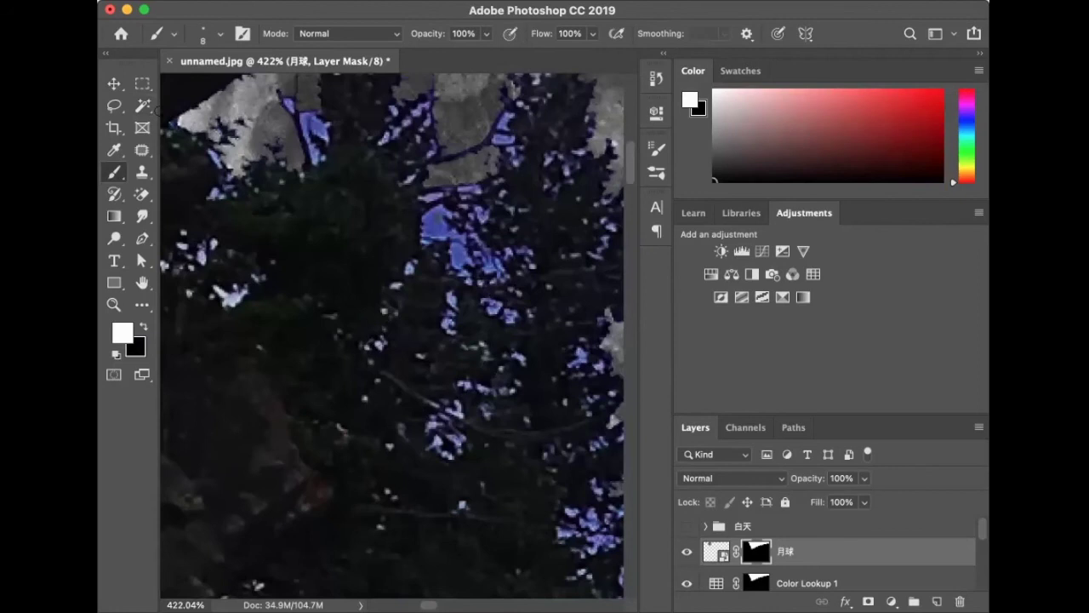
pyautogui.scroll(2, 496, 338)
pyautogui.scroll(2, 496, 337)
pyautogui.scroll(-2, 496, 338)
pyautogui.scroll(-2, 496, 337)
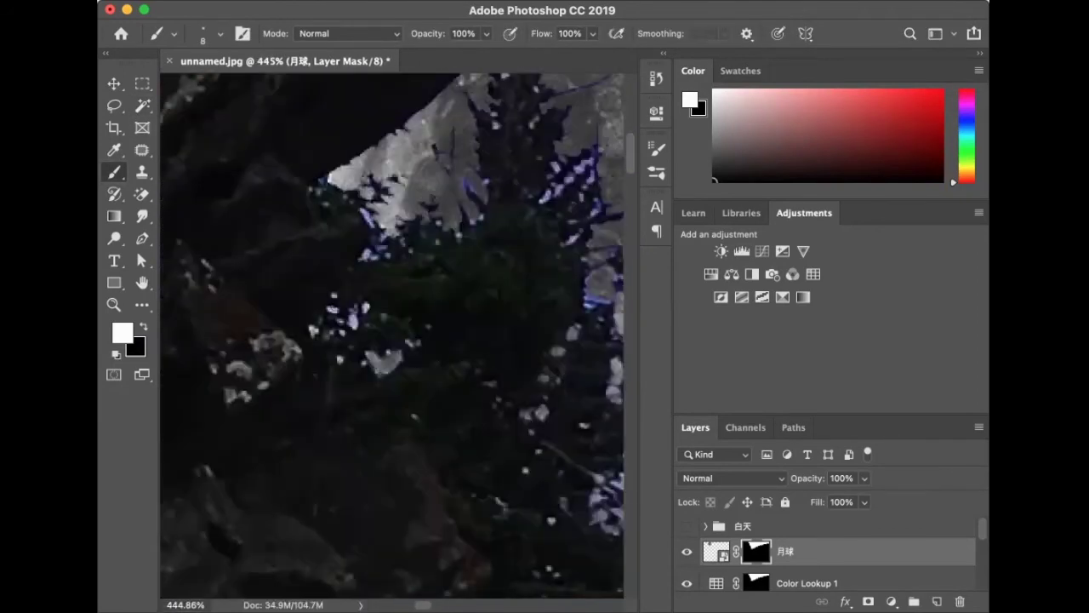
pyautogui.scroll(-2, 496, 338)
pyautogui.scroll(-2, 496, 338)
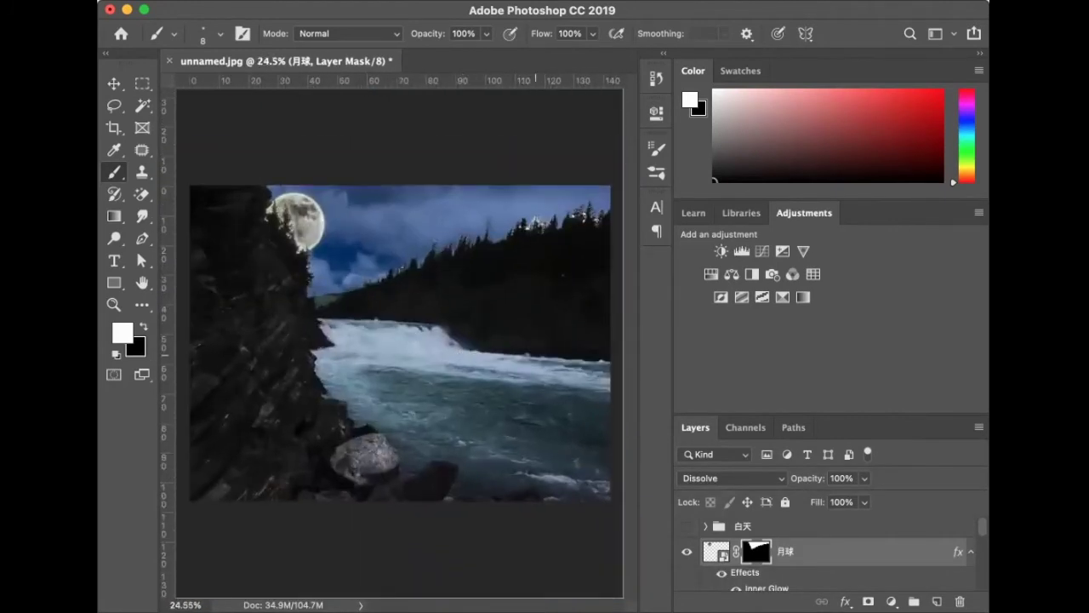
# Step: Group the Curves 2 and Background copy layers into a new group named 黑夜
pyautogui.press('t')
pyautogui.scroll(-3, 791, 564)
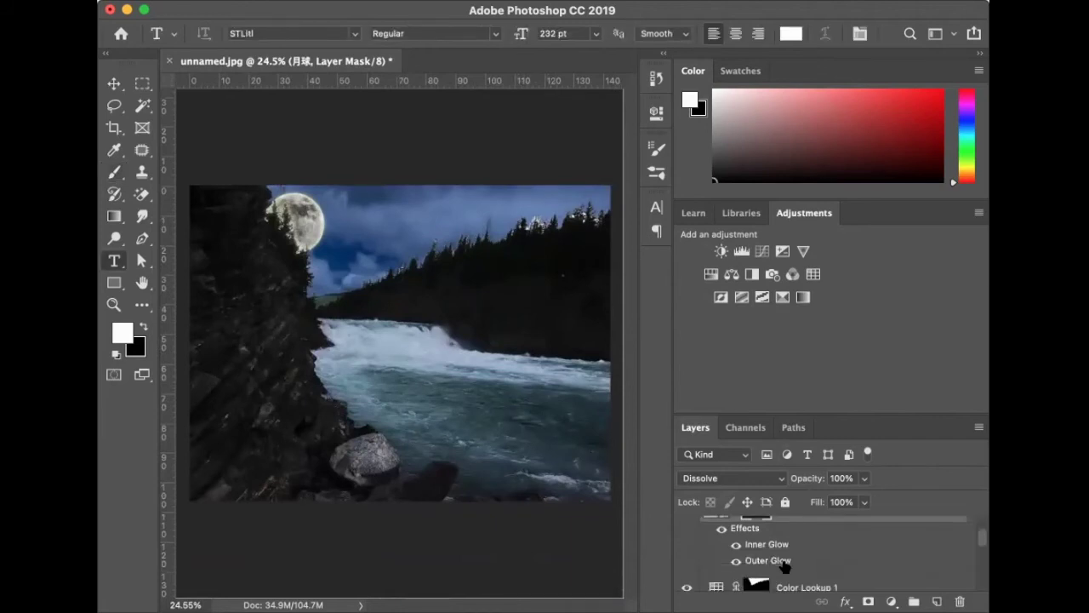
pyautogui.scroll(-3, 795, 565)
pyautogui.click(813, 523)
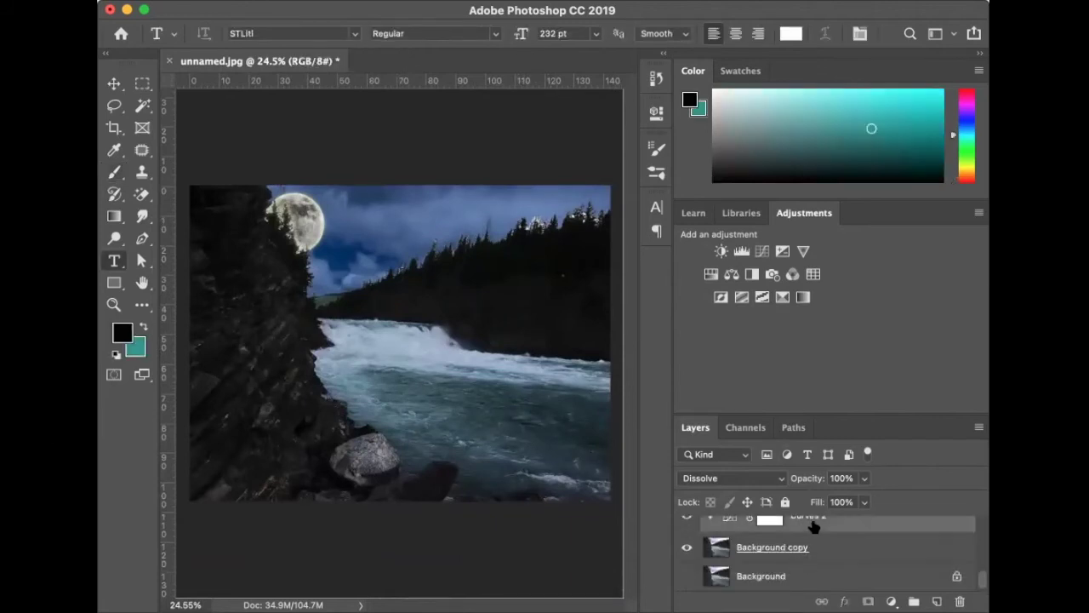
pyautogui.keyDown('shift'); pyautogui.click(824, 545); pyautogui.keyUp('shift')
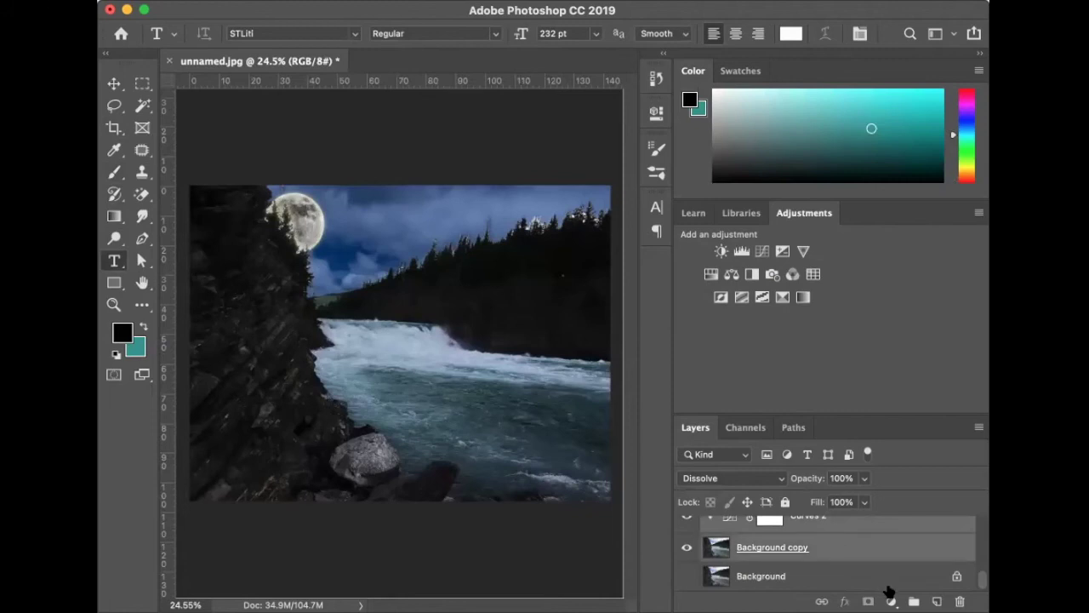
pyautogui.click(914, 601)
pyautogui.doubleClick(744, 547)
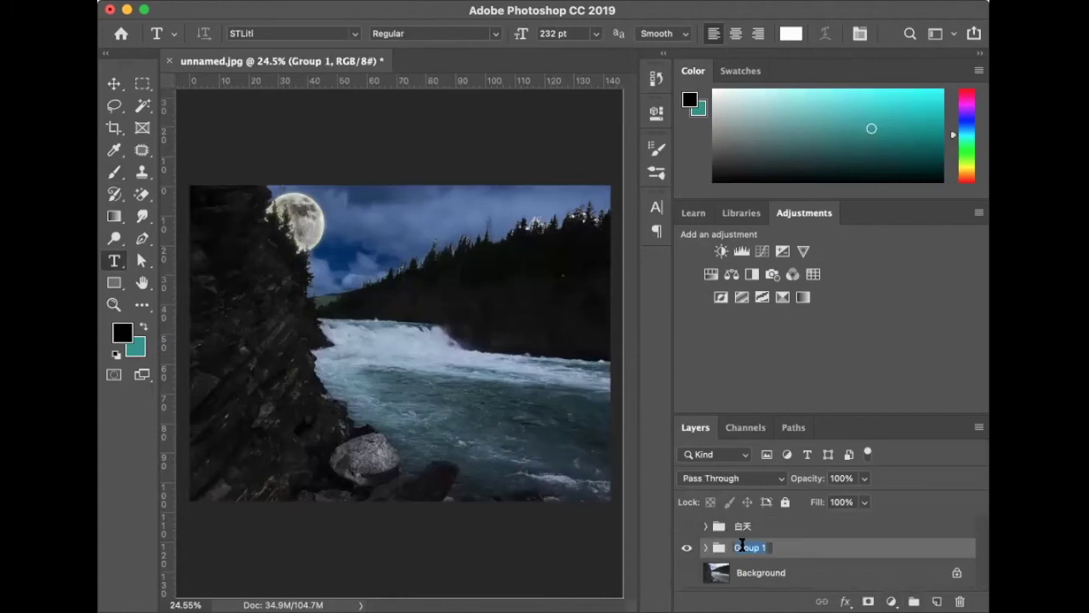
pyautogui.write('he')
pyautogui.write('i ye')
pyautogui.press('space')
pyautogui.press('Return')
# Step: Toggle the 白天 and 黑夜 groups' visibility to compare, ending with the daytime scene showing
pyautogui.click(687, 547)
pyautogui.click(686, 572)
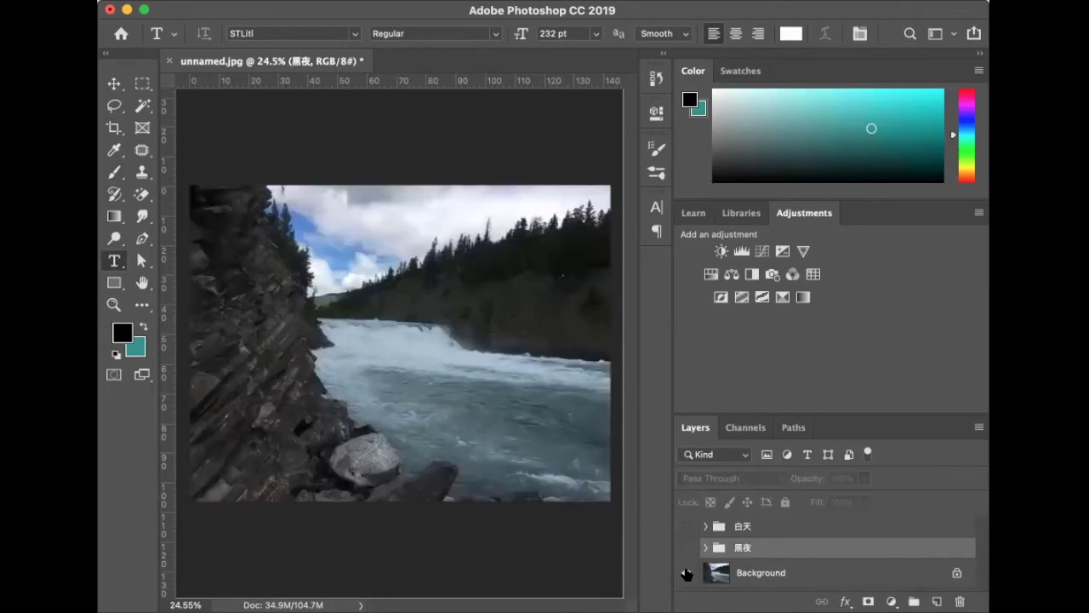
pyautogui.click(687, 526)
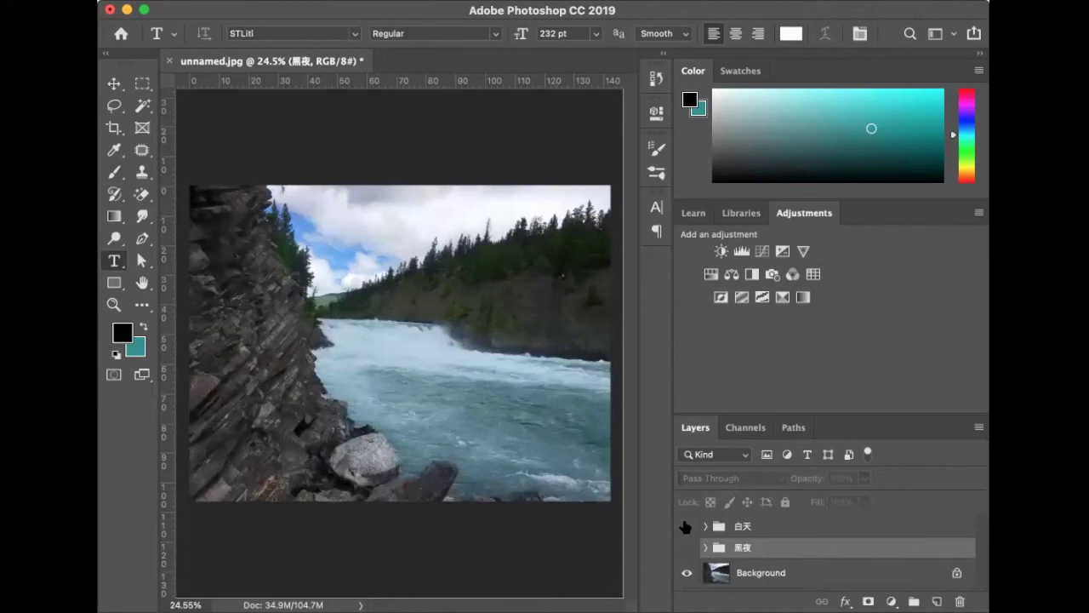
pyautogui.click(686, 526)
pyautogui.click(686, 547)
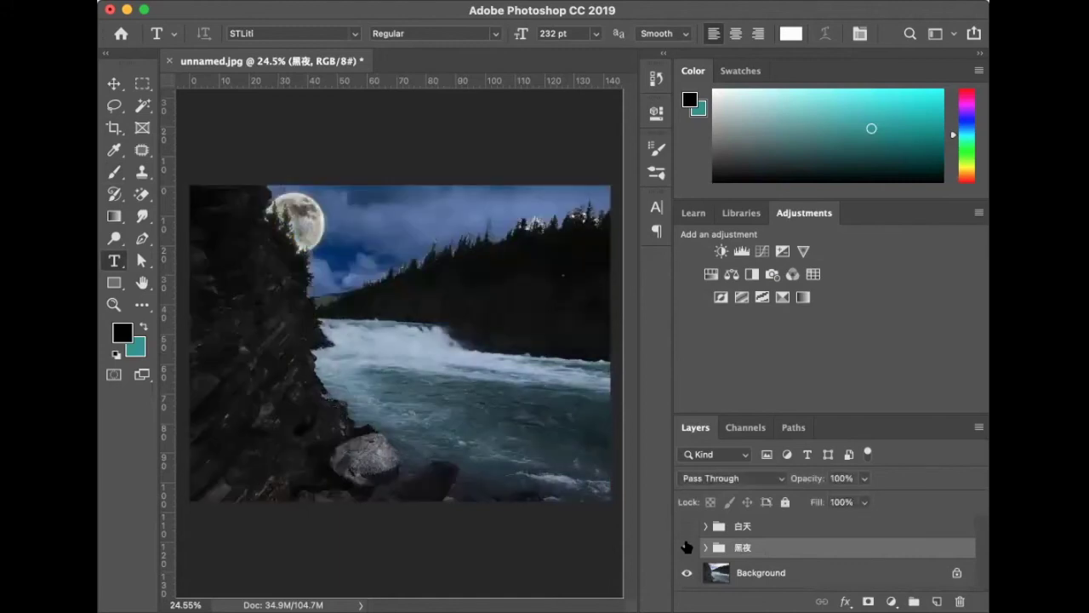
pyautogui.click(687, 547)
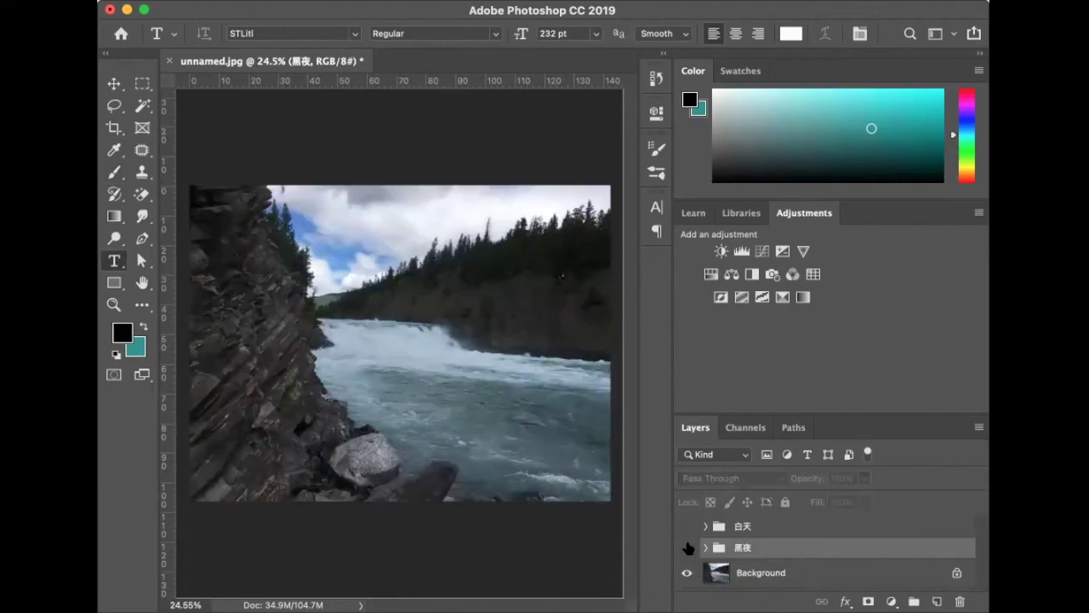
pyautogui.click(686, 526)
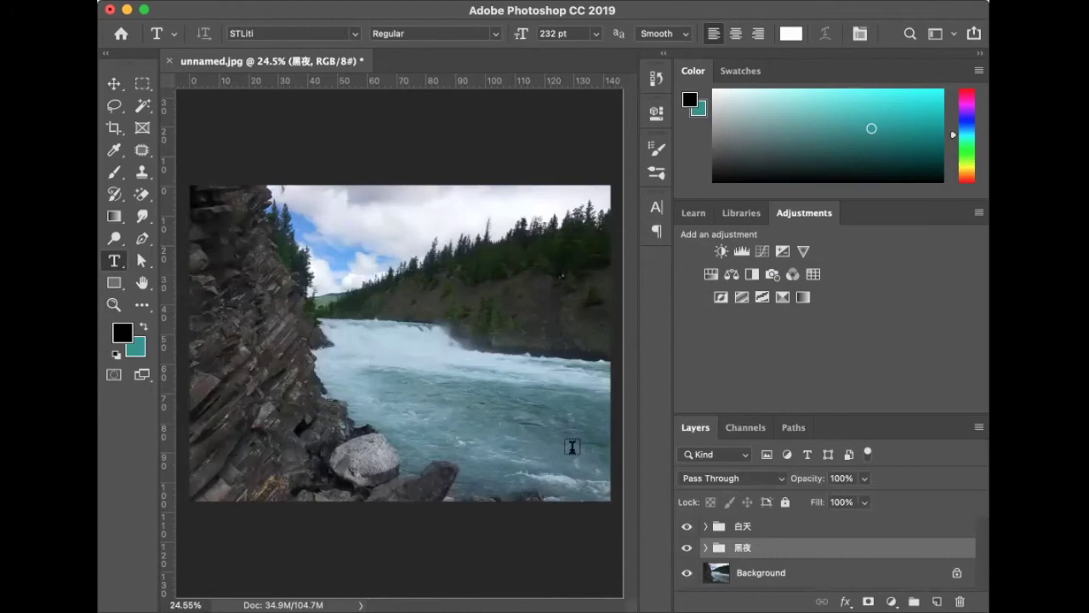
# Step: Add a new layer and type the 'AT' signature near the bottom-right corner
pyautogui.hotkey('ctrl', 'shift', 'alt', 'n')
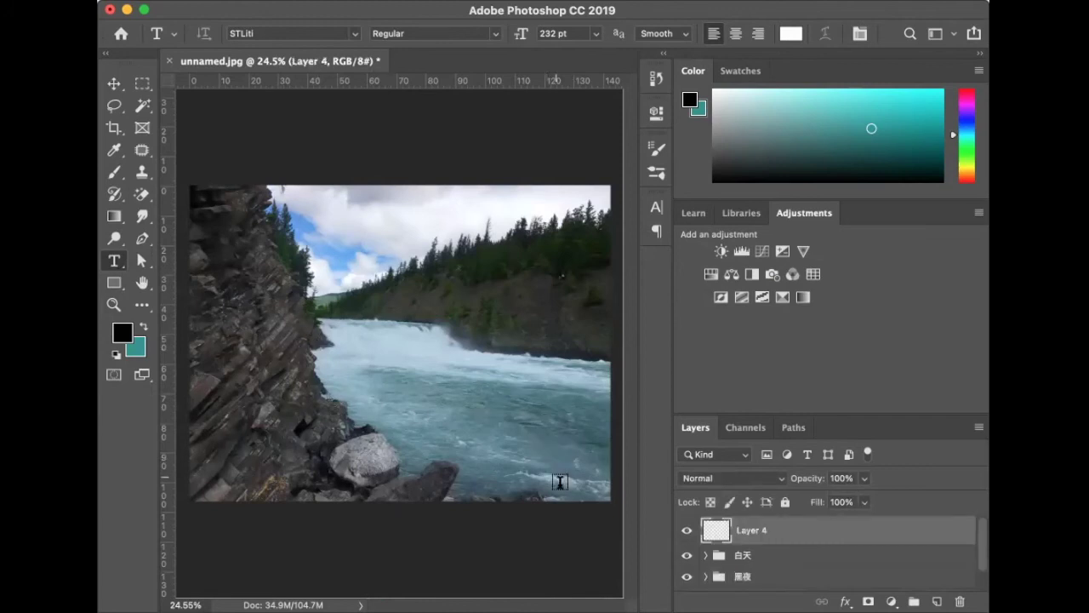
pyautogui.click(562, 487)
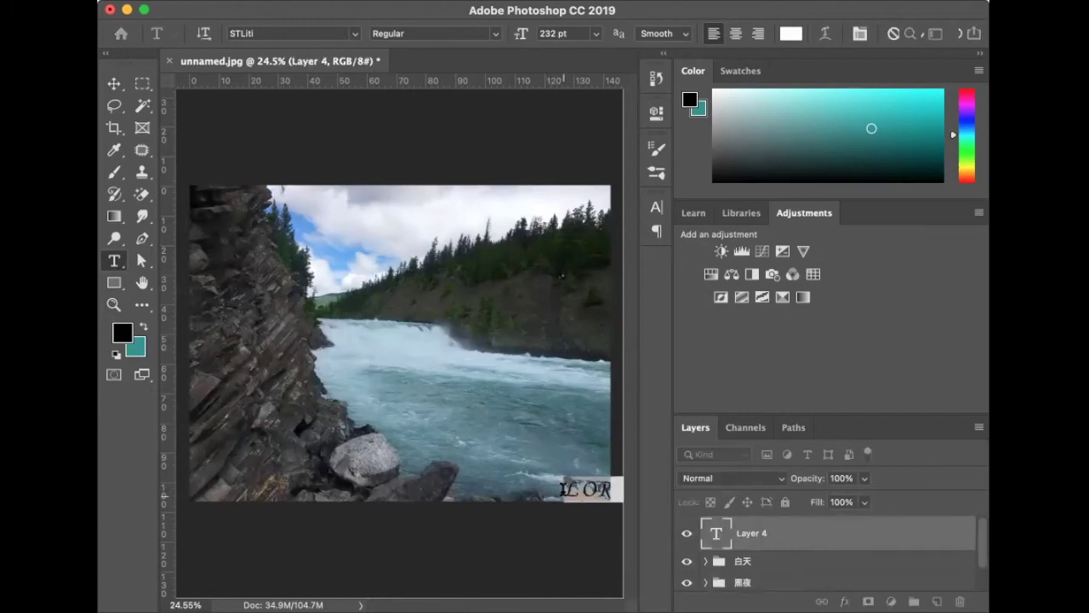
pyautogui.write('AT')
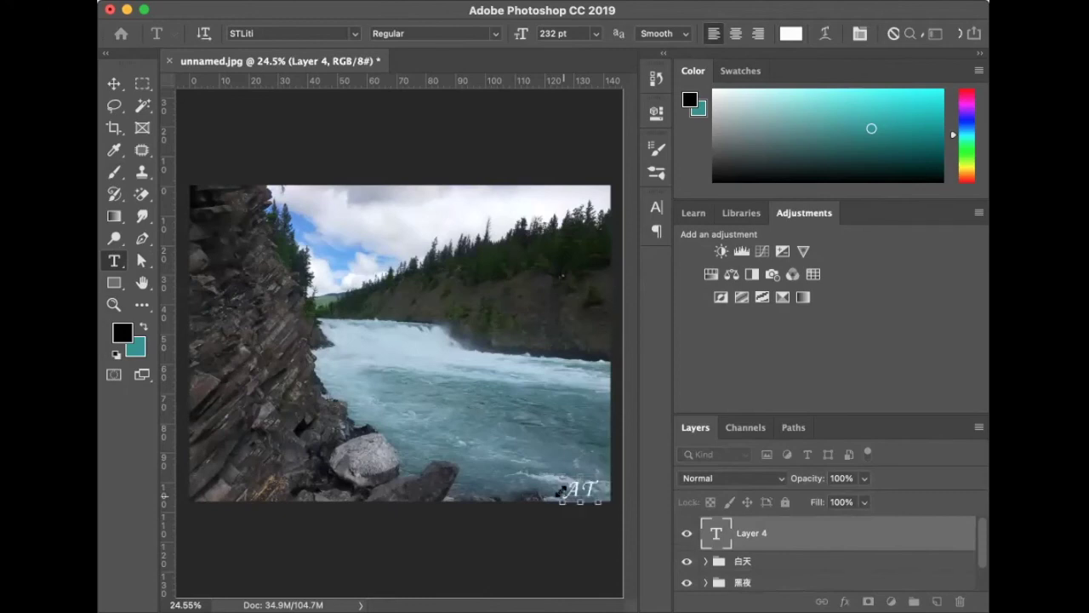
# Step: Colour the AT text a muted grey-blue, #667e88
pyautogui.doubleClick(562, 489)
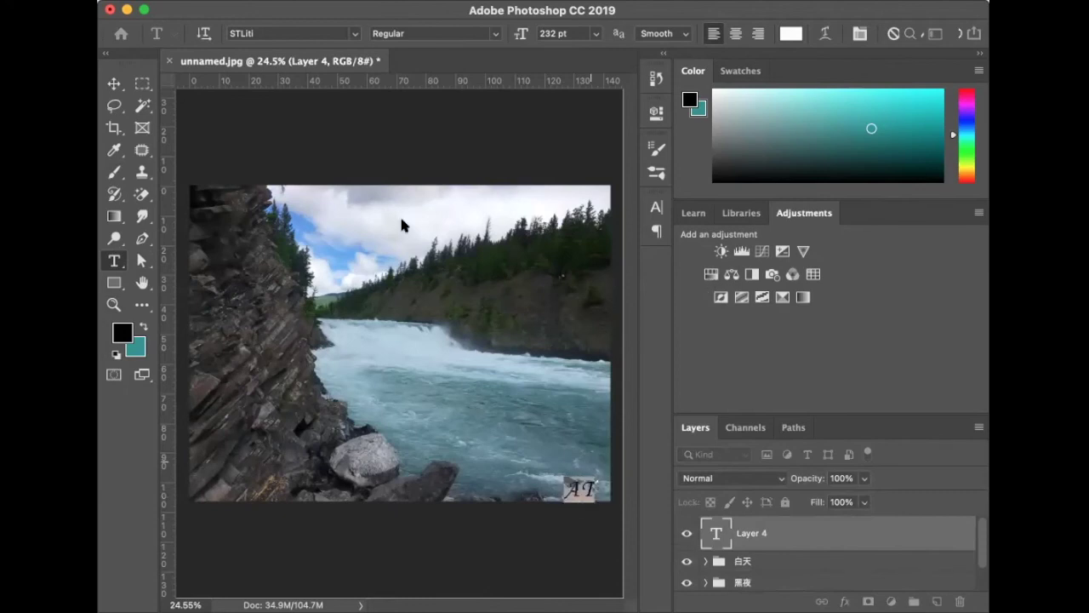
pyautogui.click(790, 34)
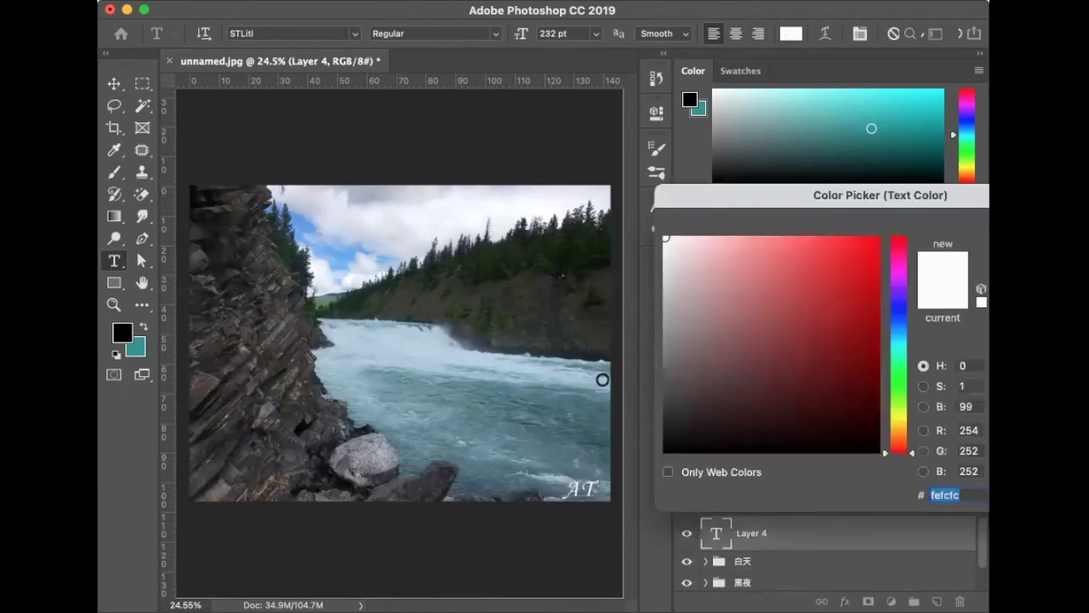
pyautogui.click(568, 461)
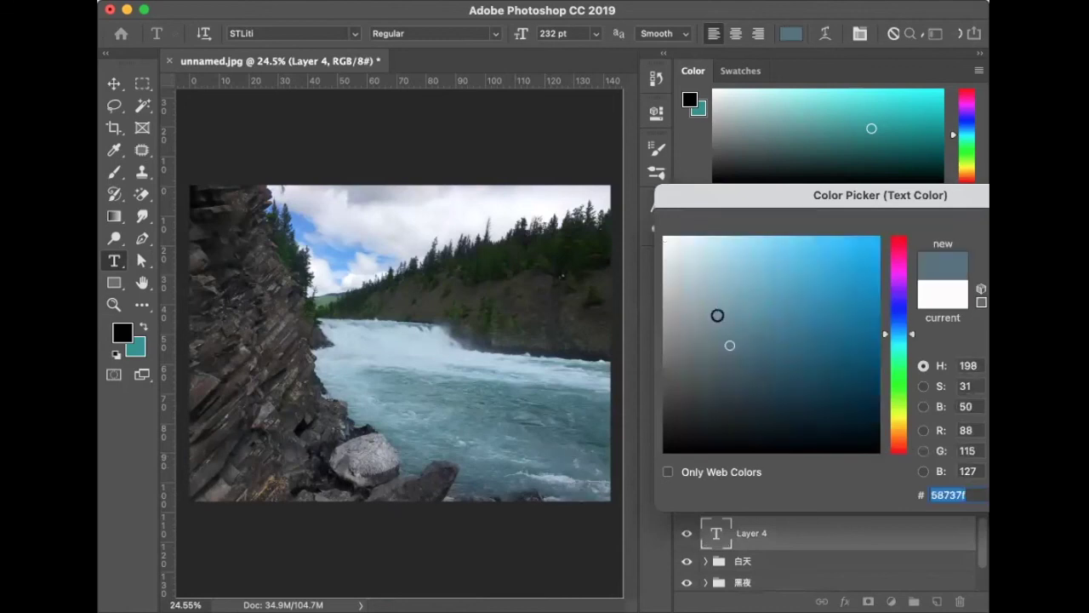
pyautogui.click(712, 329)
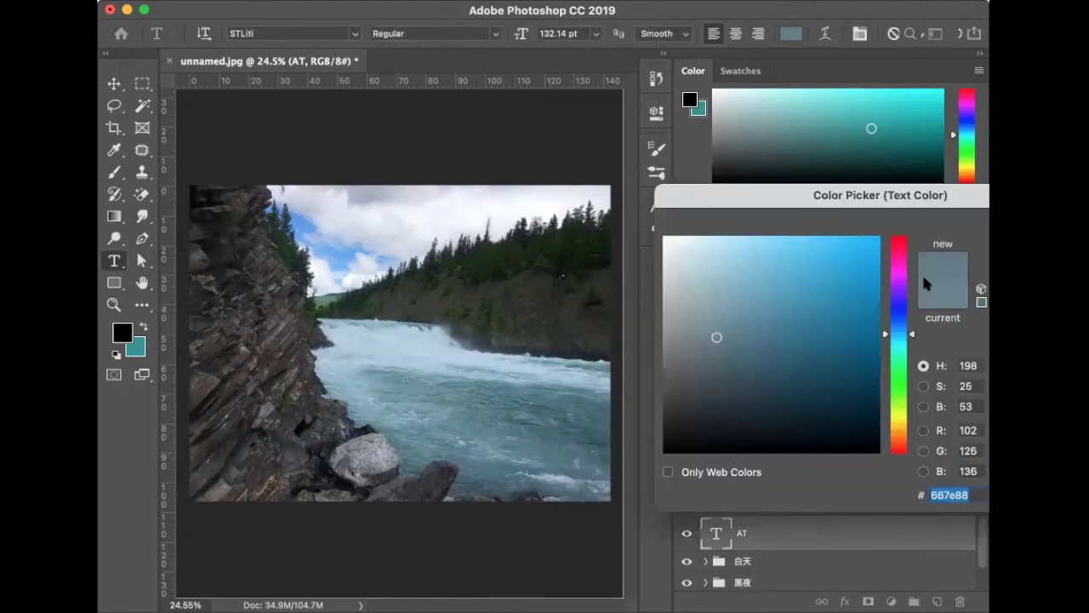
pyautogui.scroll(-5, 536, 421)
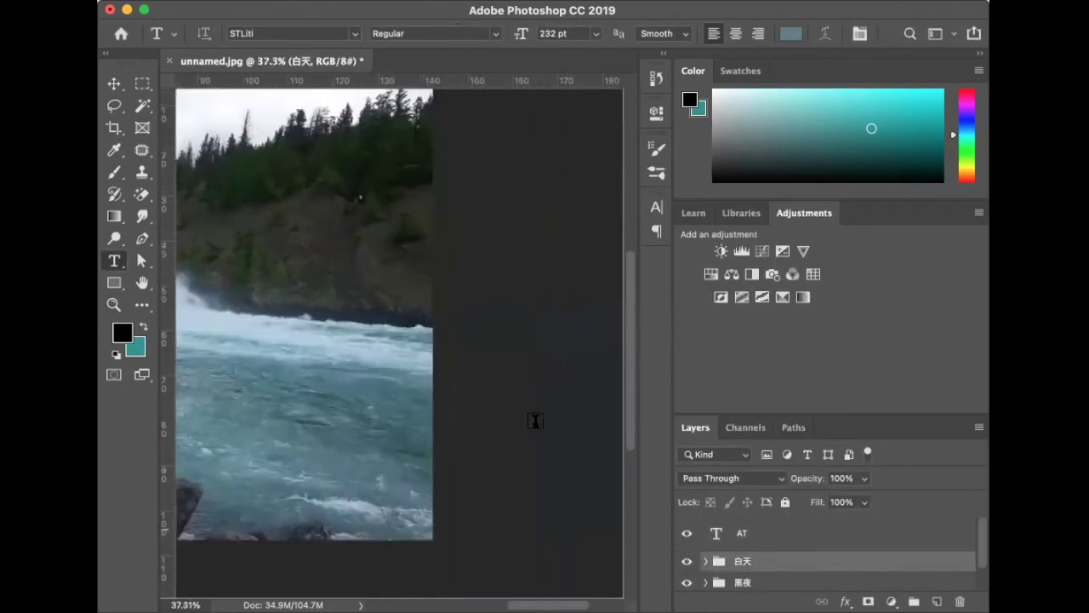
pyautogui.scroll(-3, 535, 420)
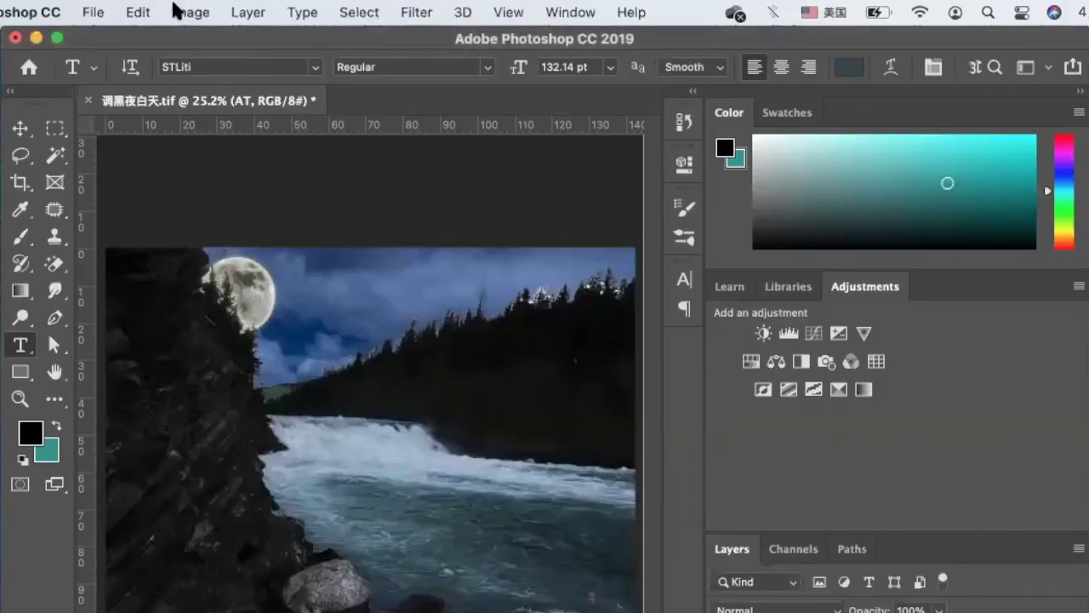
# Step: Quick Export the scene as PNG to the desktop, declining to replace the existing PNG
pyautogui.click(258, 11)
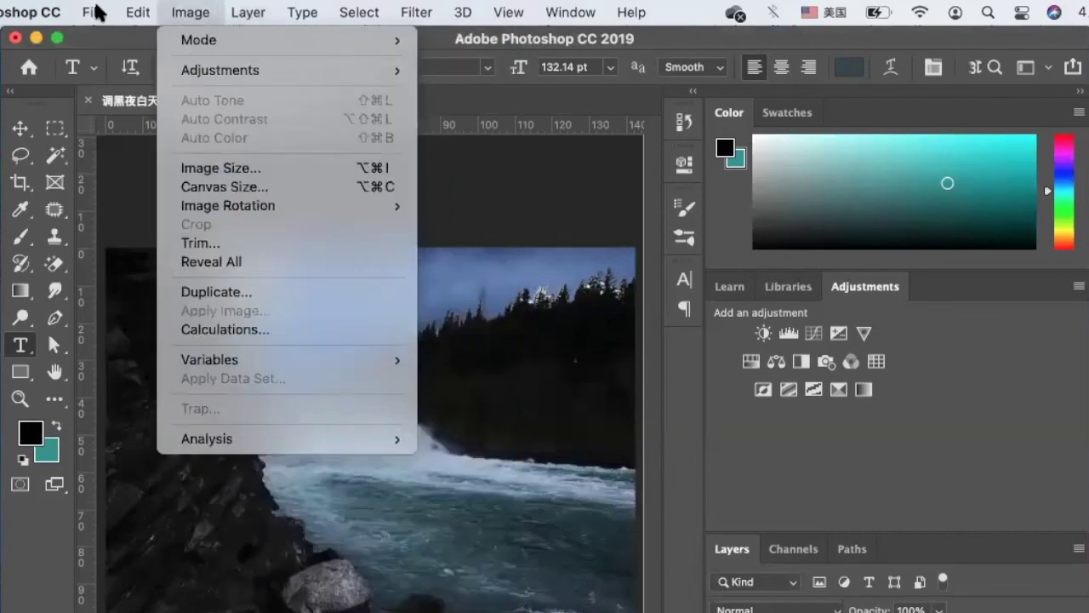
pyautogui.moveTo(111, 269)
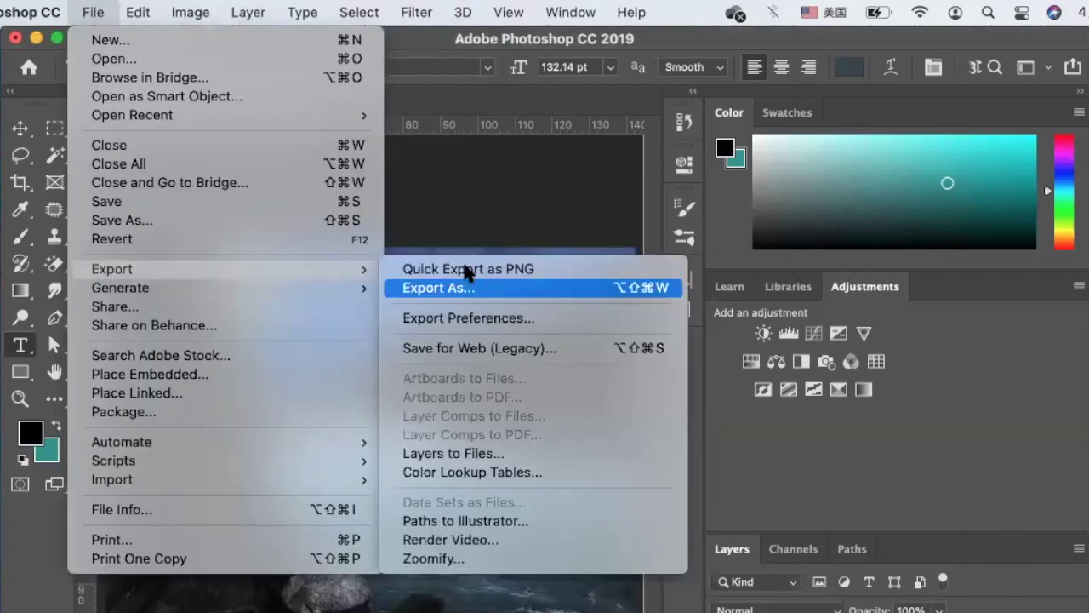
pyautogui.click(467, 269)
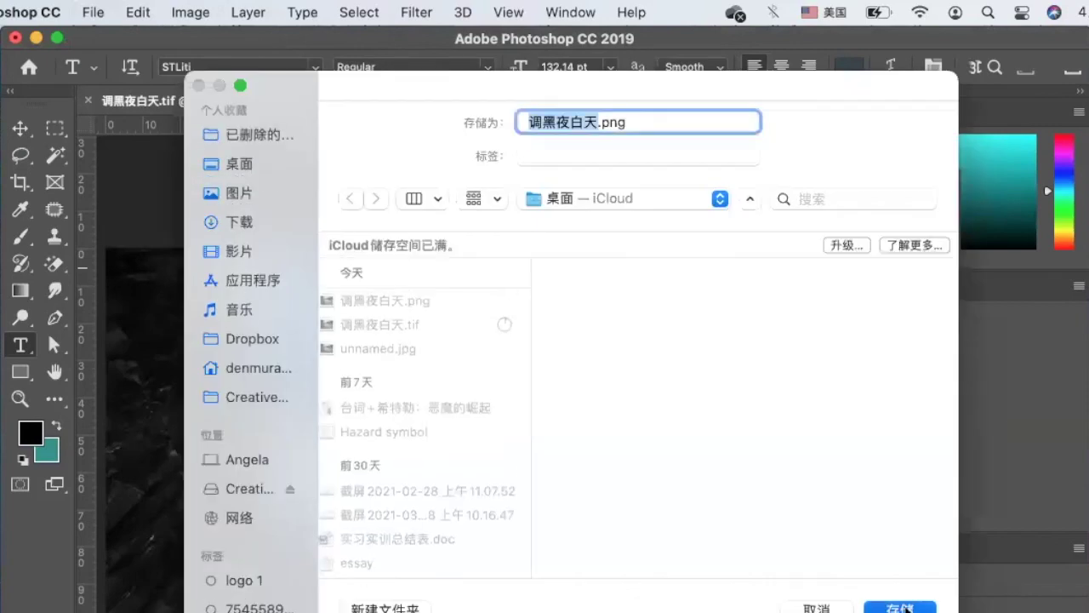
pyautogui.click(900, 607)
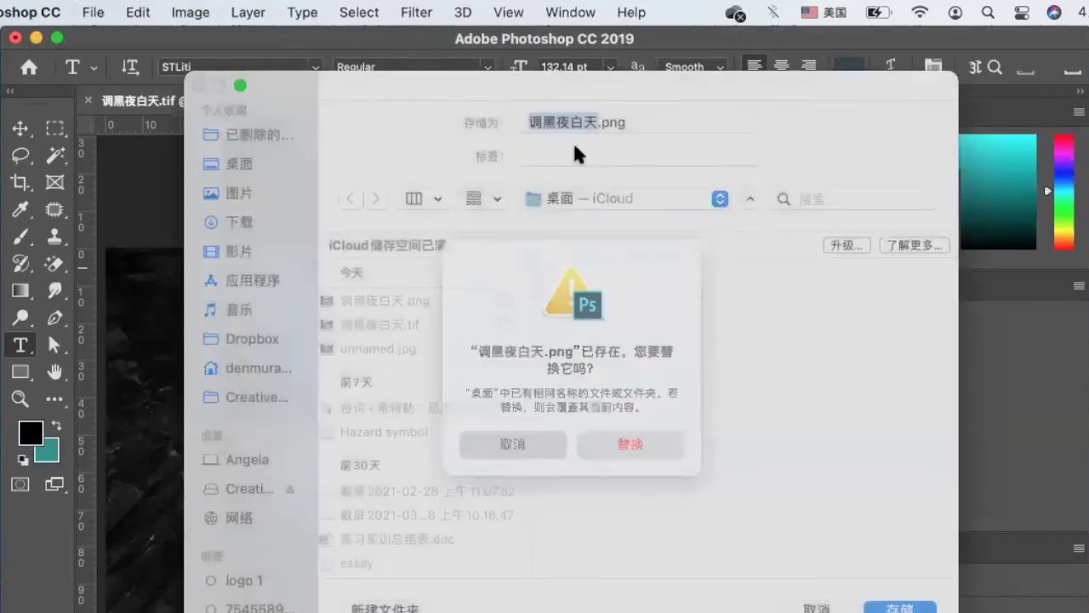
pyautogui.click(592, 122)
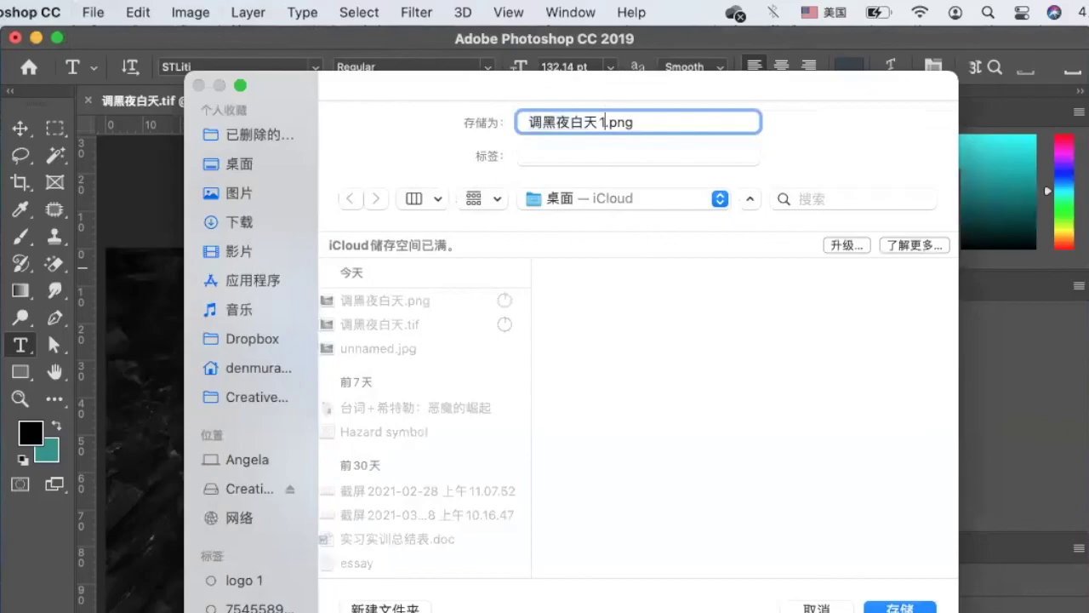